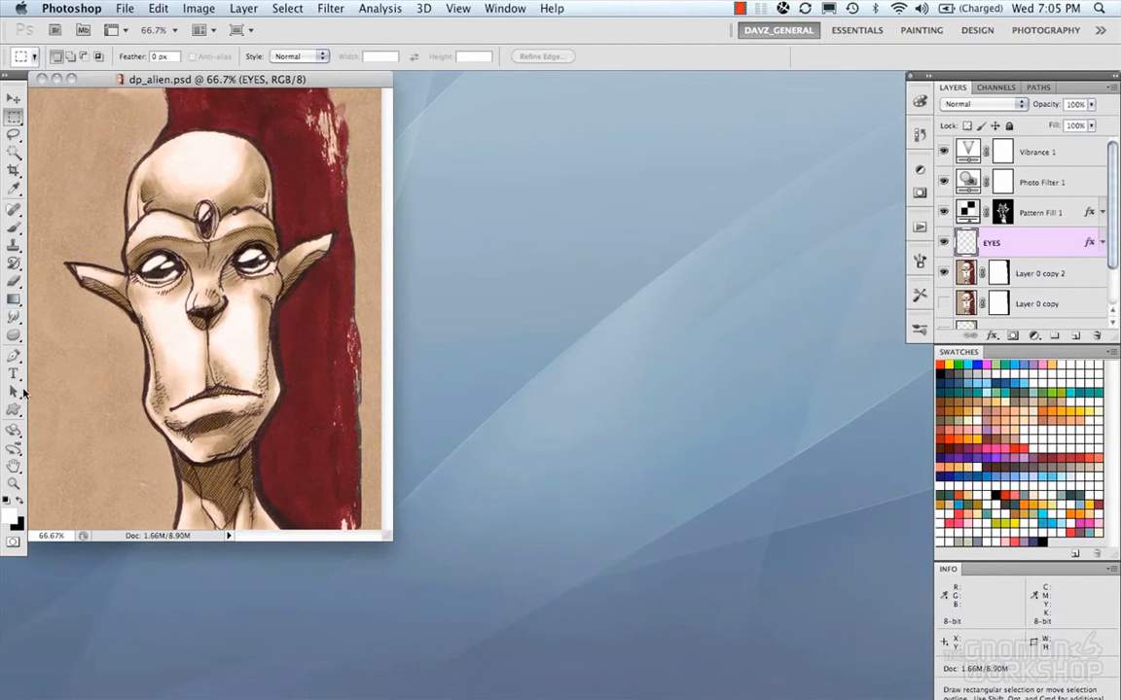
pyautogui.click(15, 394)
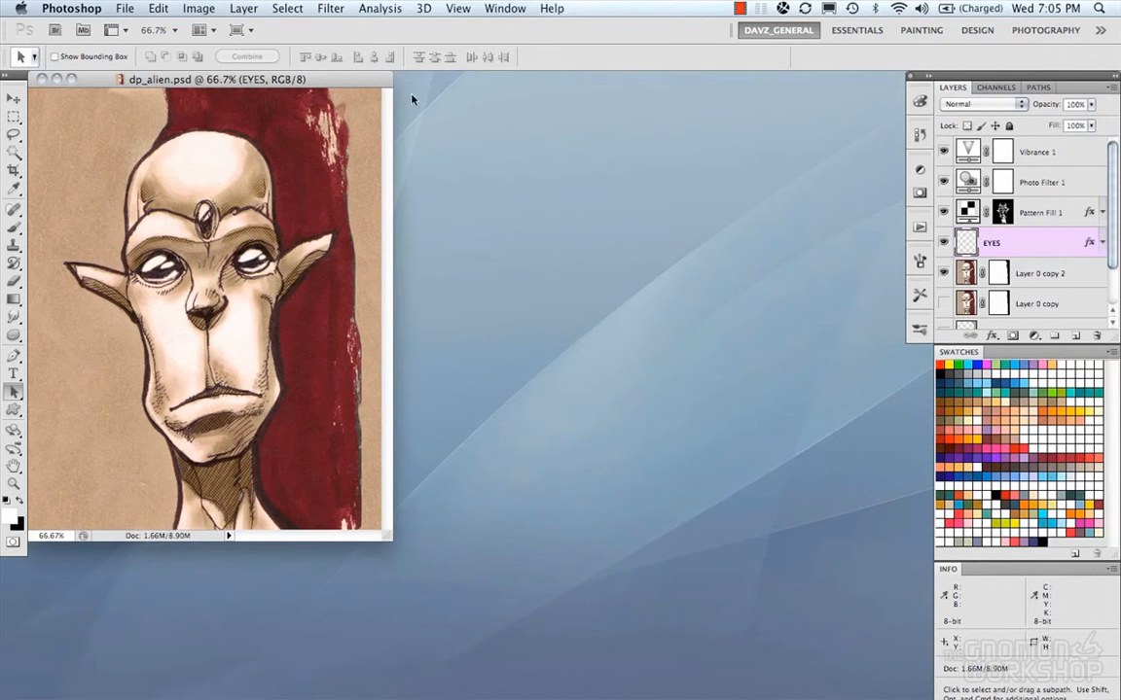
pyautogui.press('m')
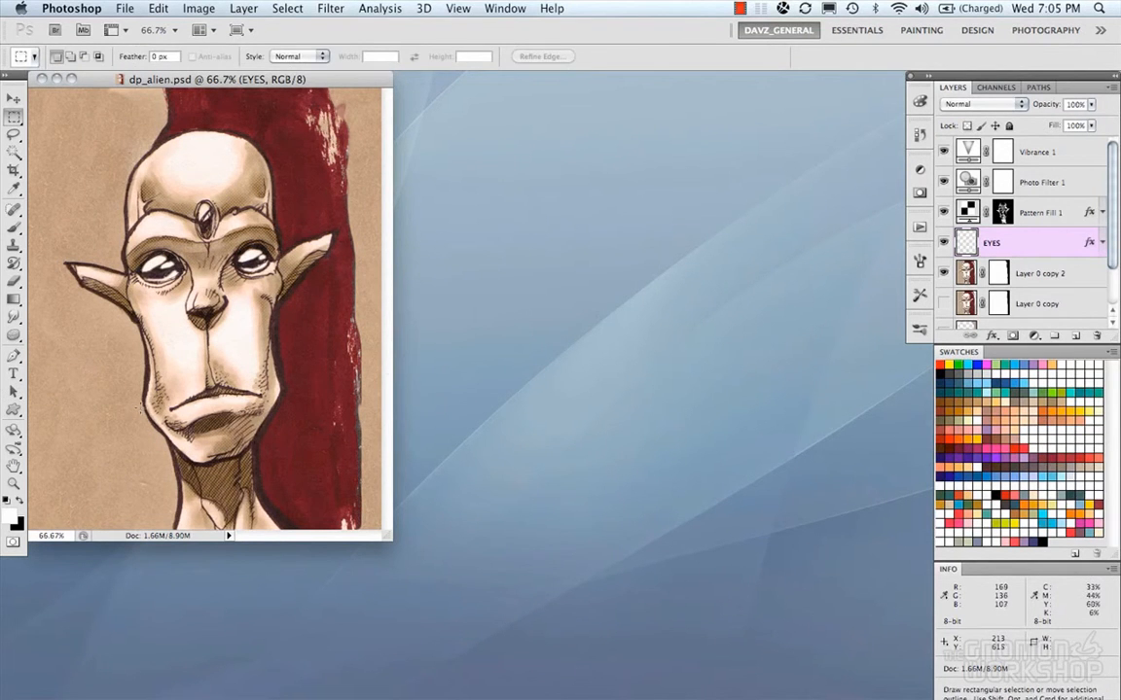
# Duplicate the alien image as "dp_alien copy" and place the copy's window beside the original
pyautogui.click(194, 7)
pyautogui.moveTo(206, 55)
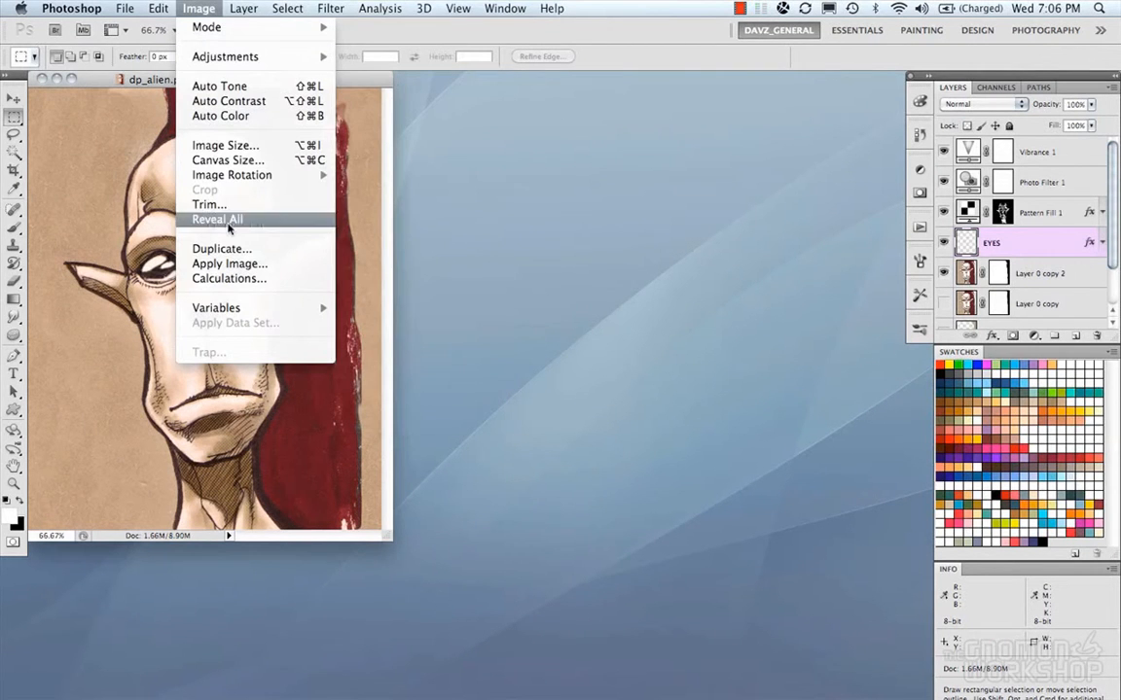
pyautogui.click(223, 249)
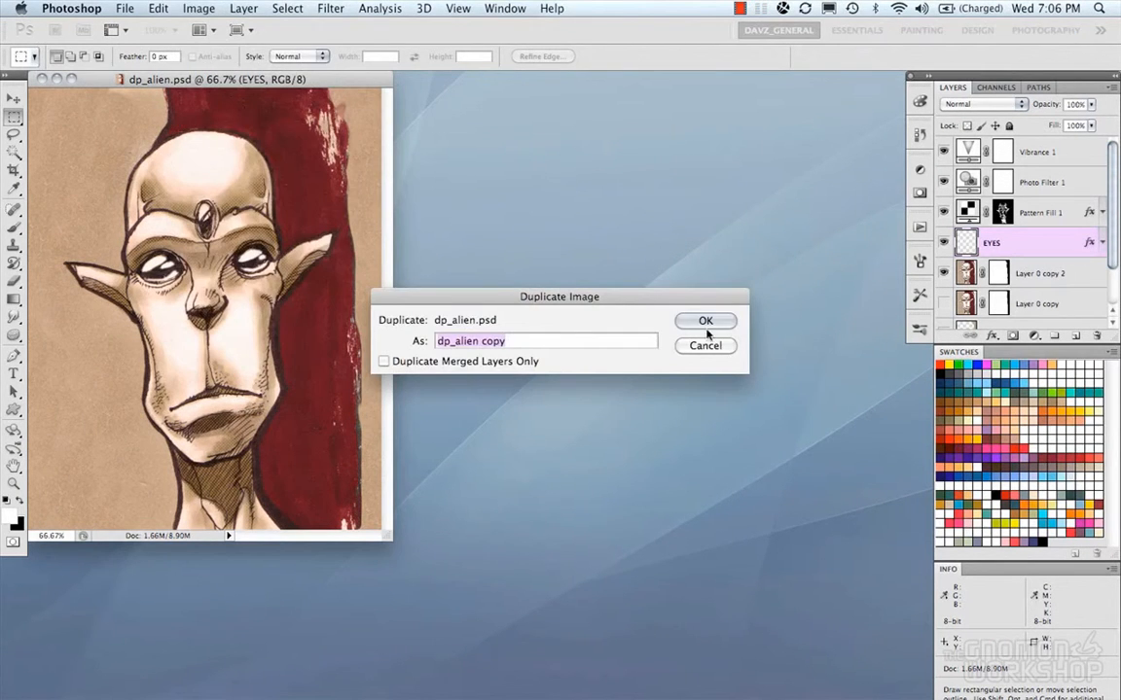
pyautogui.click(688, 323)
pyautogui.moveTo(251, 89); pyautogui.dragTo(661, 133)
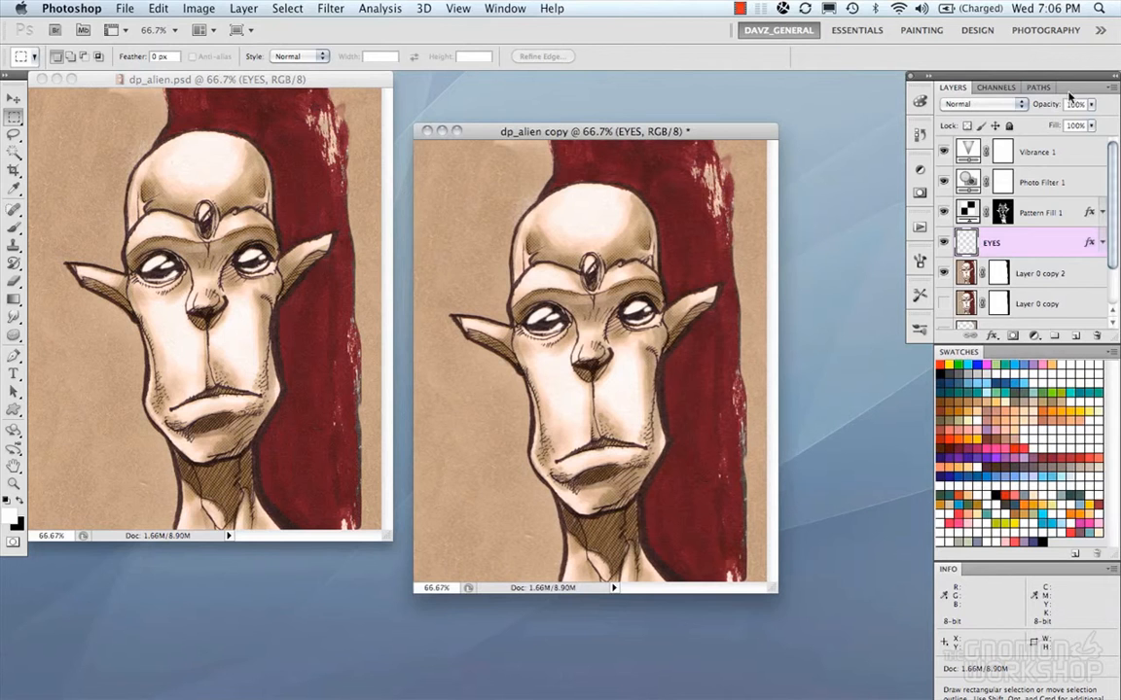
# Flatten the copied image, discarding its hidden layers, and enlarge its window beyond the canvas edges
pyautogui.click(1114, 88)
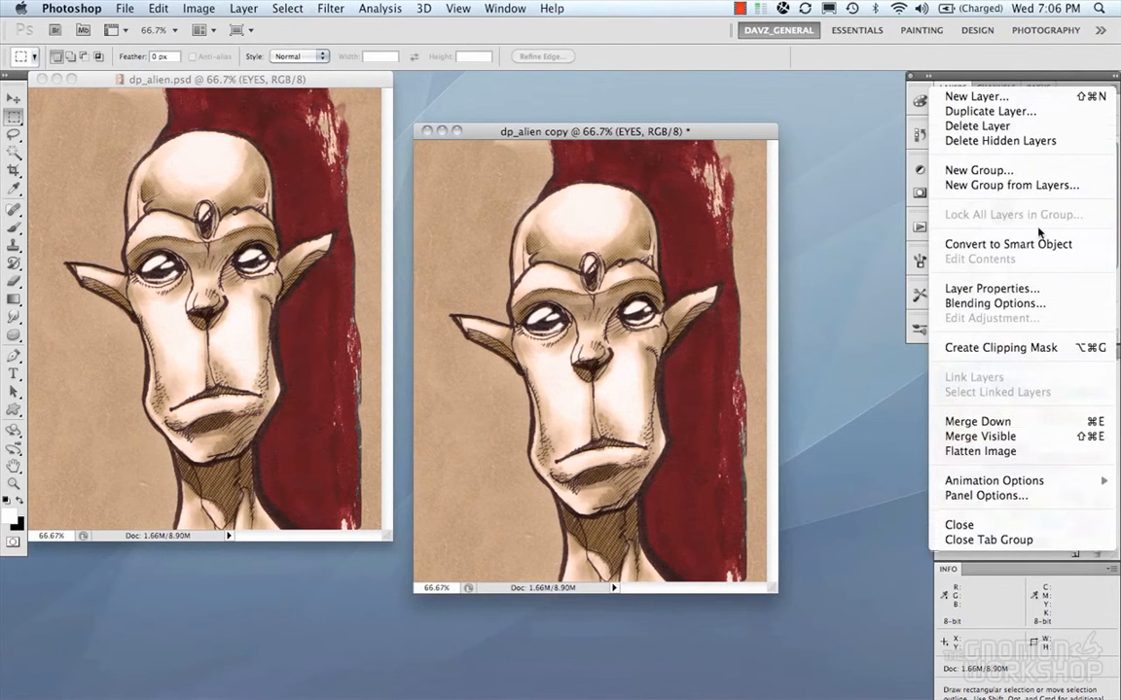
pyautogui.click(1020, 450)
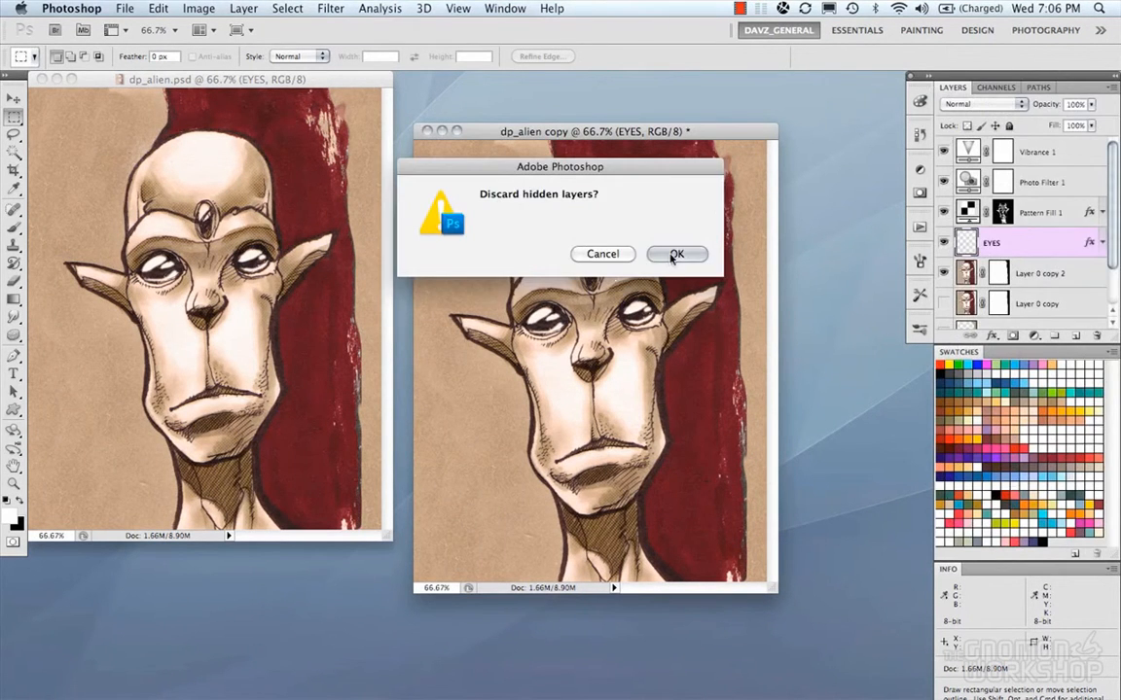
pyautogui.click(672, 255)
pyautogui.moveTo(776, 588); pyautogui.dragTo(874, 657)
pyautogui.moveTo(523, 129); pyautogui.dragTo(521, 128)
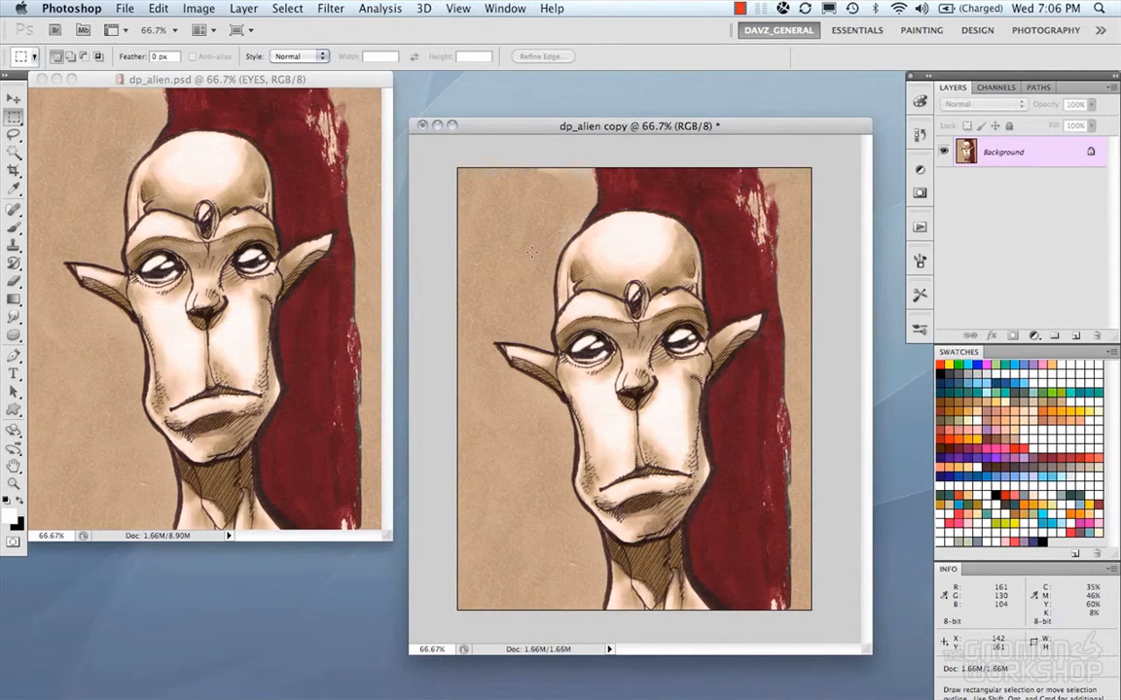
# Select about 198 × 372 px of blank paper at the image's lower left, duplicate it across the lower part, and deselect
pyautogui.moveTo(459, 416); pyautogui.dragTo(496, 499)
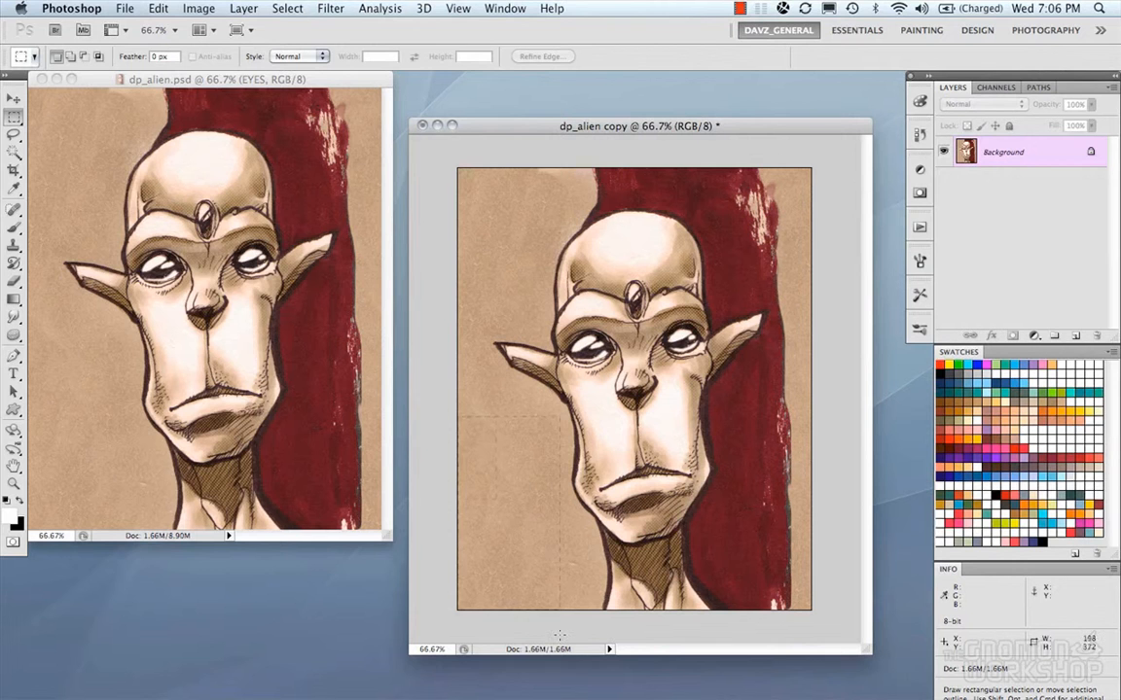
pyautogui.moveTo(559, 634); pyautogui.dragTo(556, 628)
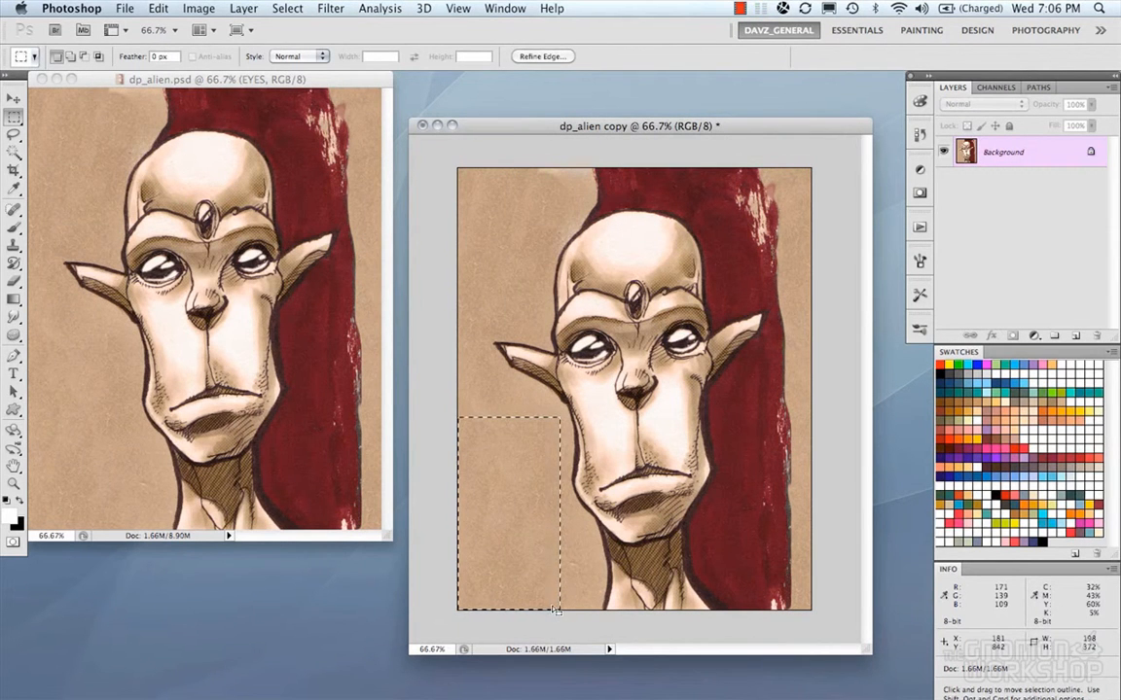
pyautogui.moveTo(526, 570); pyautogui.dragTo(763, 552)
pyautogui.press('super+d')
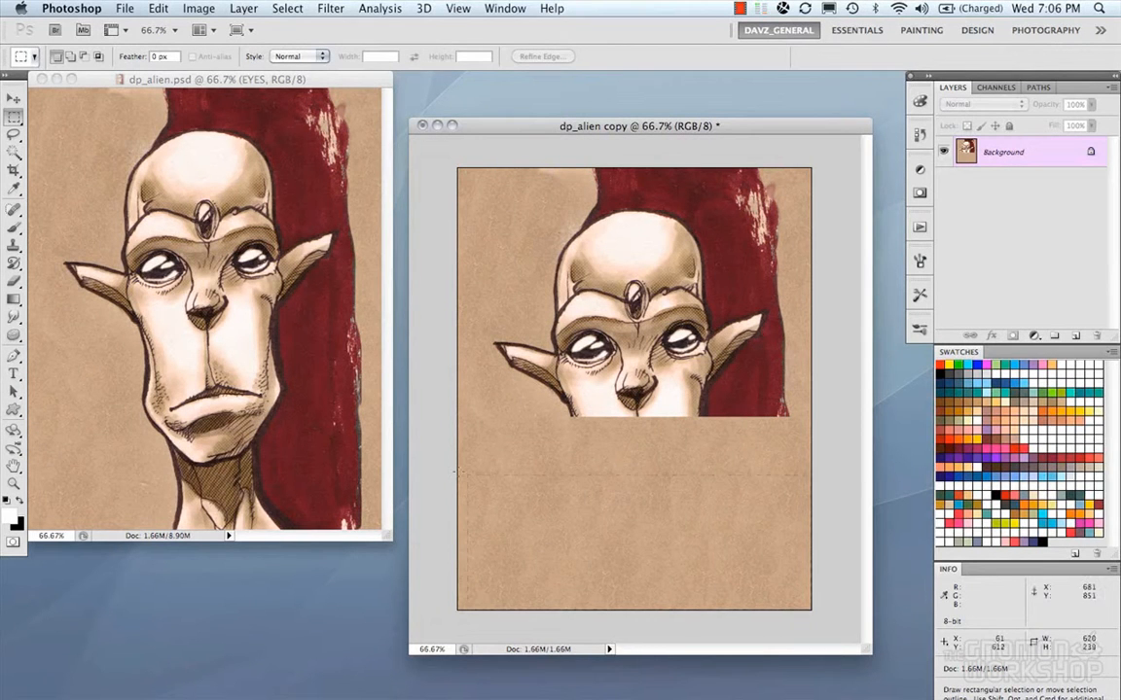
# Select the blank paper at the image's upper left, duplicate it across the head and red area above the eyes, and deselect
pyautogui.moveTo(418, 434); pyautogui.dragTo(418, 434)
pyautogui.moveTo(447, 160); pyautogui.dragTo(523, 251)
pyautogui.moveTo(540, 329); pyautogui.dragTo(540, 329)
pyautogui.moveTo(505, 261); pyautogui.dragTo(741, 262)
pyautogui.press('super+d')
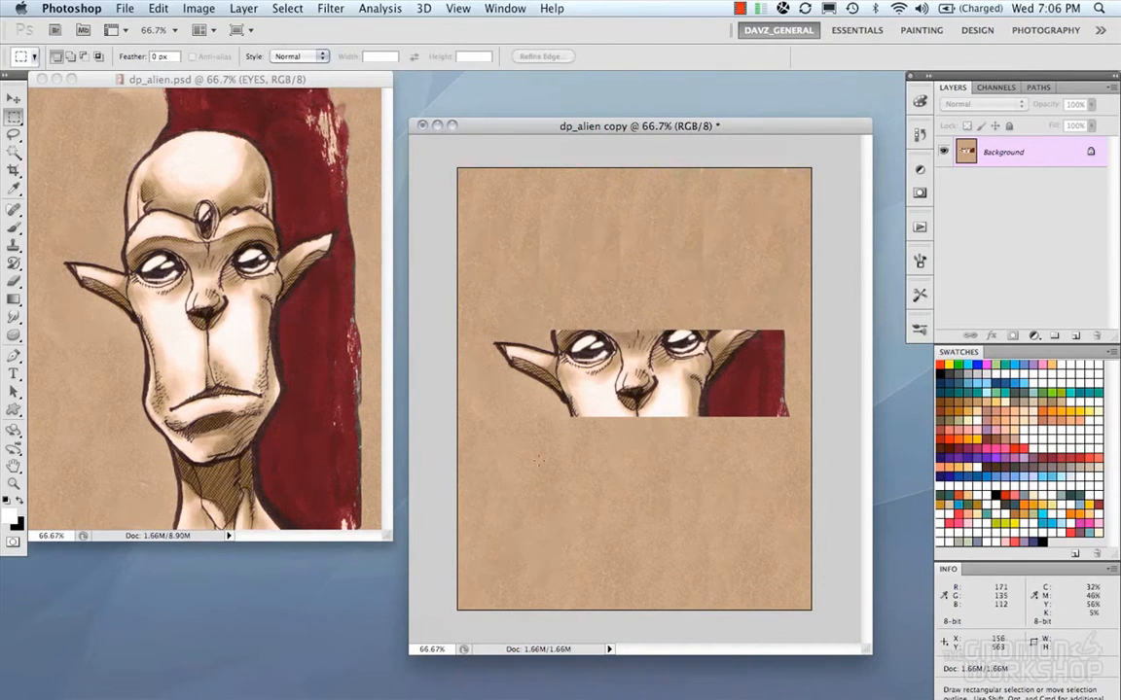
# Select about 681 × 326 px of paper along the image's lower part, duplicate it upward over the remaining face strip, and deselect
pyautogui.moveTo(829, 626); pyautogui.dragTo(829, 626)
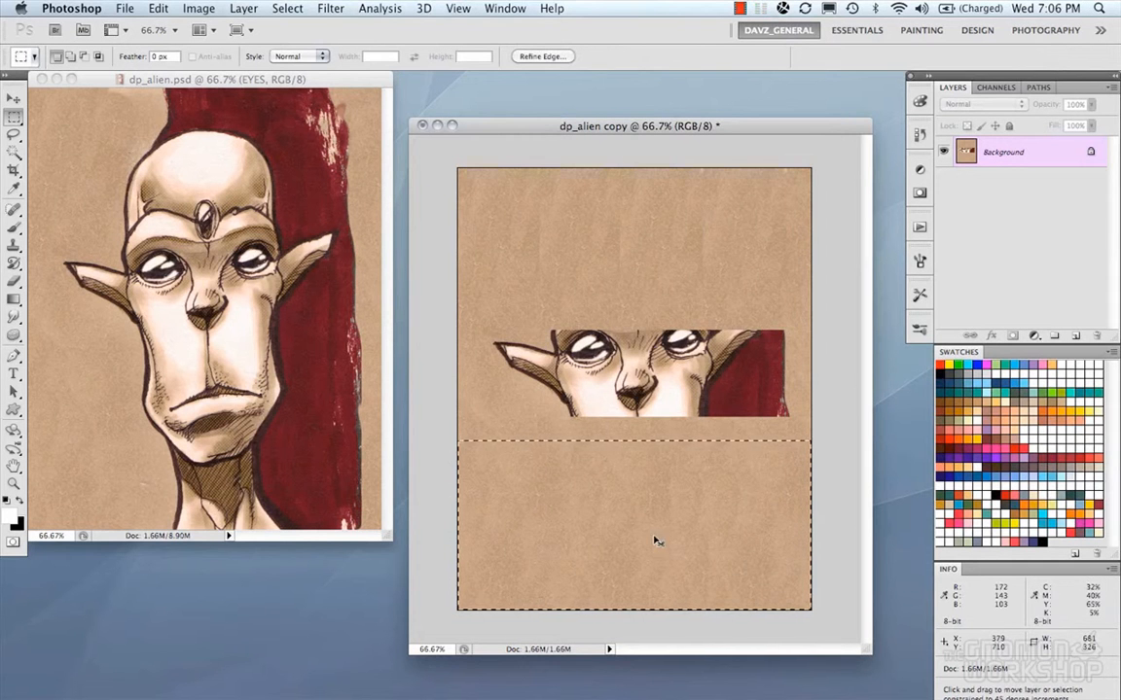
pyautogui.moveTo(653, 533); pyautogui.dragTo(663, 393)
pyautogui.press('super+z')
pyautogui.moveTo(662, 494); pyautogui.dragTo(662, 295)
pyautogui.press('super+d')
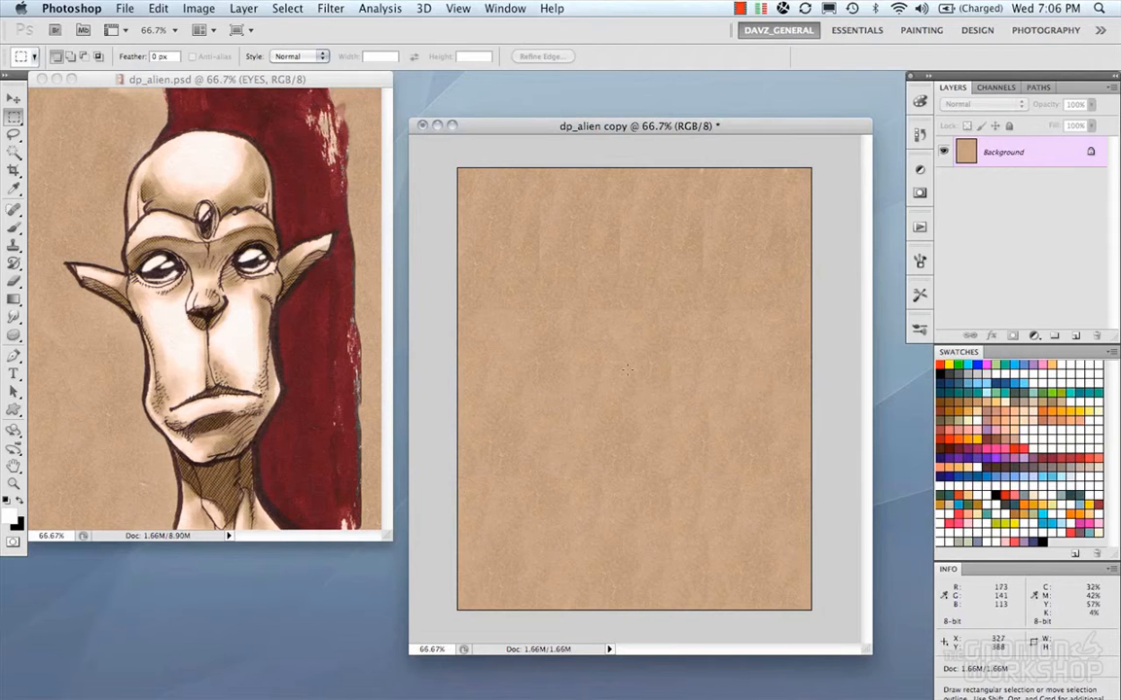
# Blend the visible seams and repeats in the paper texture with the Clone Stamp, sampling from nearby clean paper
pyautogui.press('s')
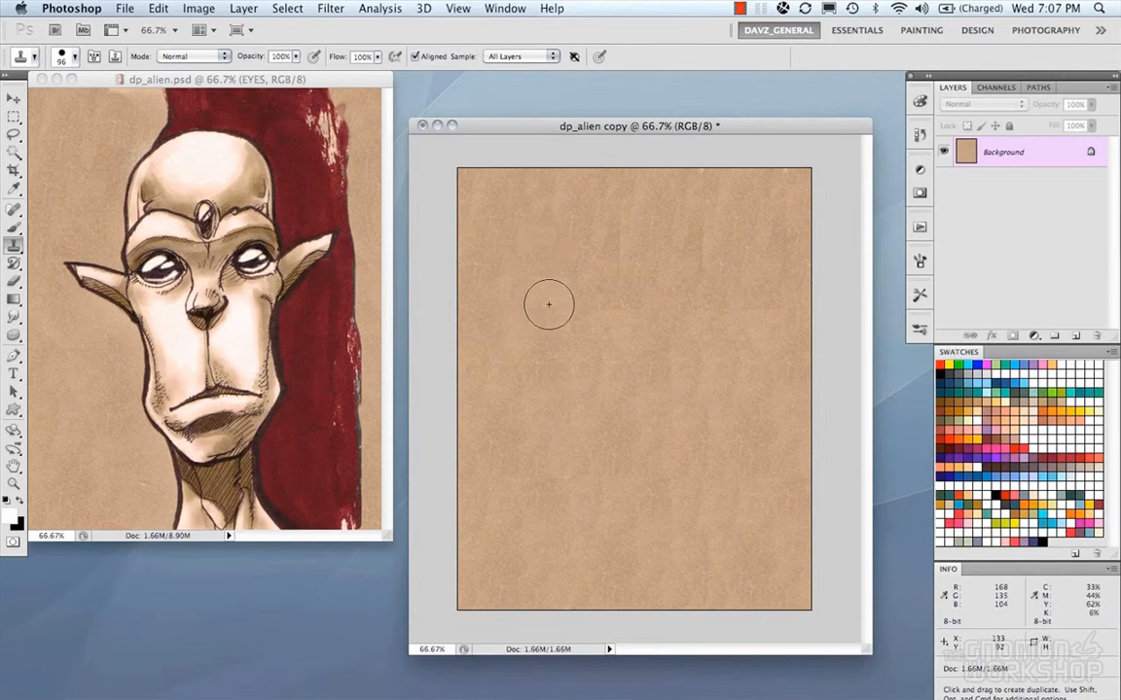
pyautogui.press('alt')
pyautogui.keyDown('alt'); pyautogui.click(585, 301); pyautogui.keyUp('alt')
pyautogui.moveTo(558, 237); pyautogui.dragTo(557, 203)
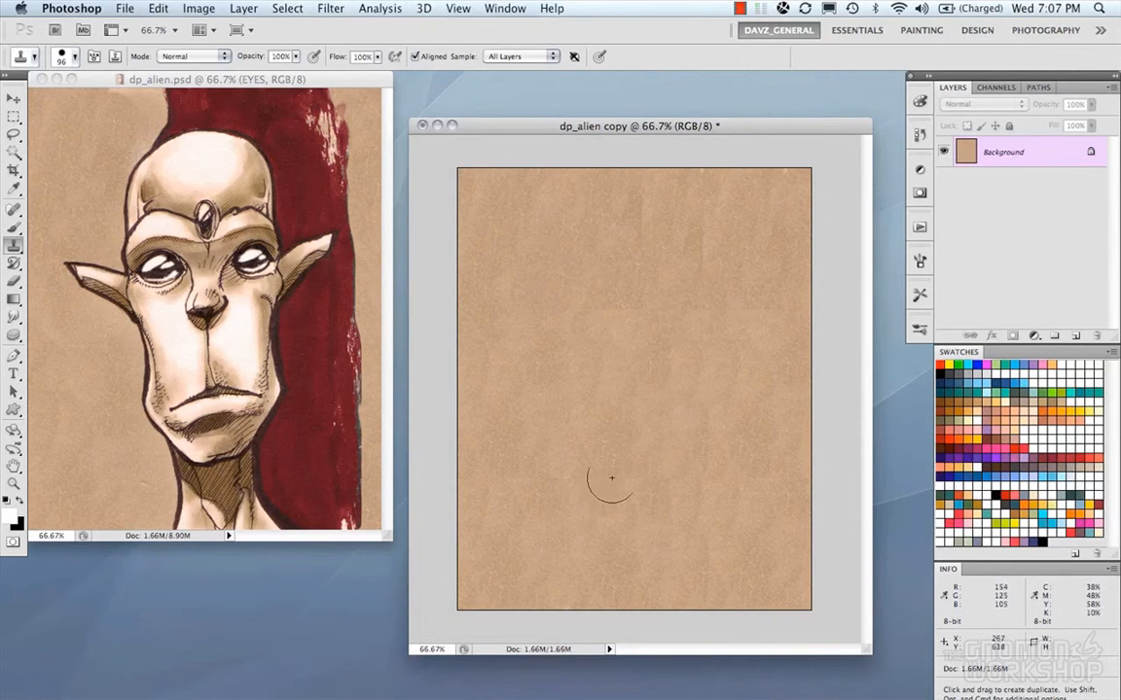
pyautogui.keyDown('alt'); pyautogui.click(539, 312); pyautogui.keyUp('alt')
pyautogui.click(594, 380)
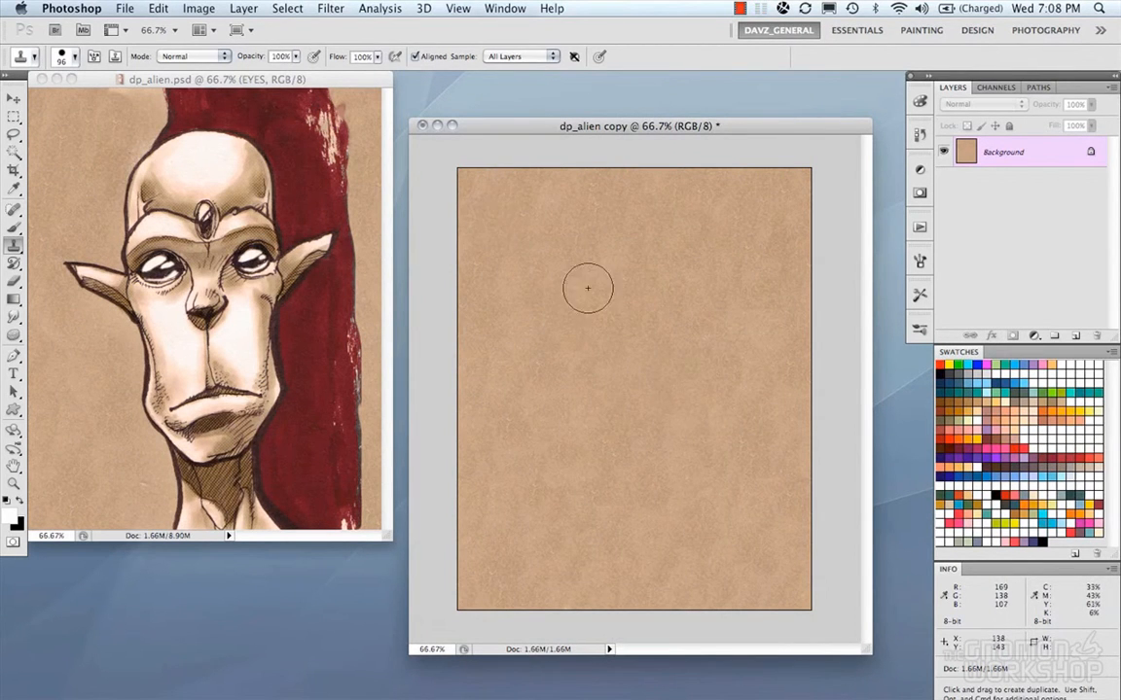
# Select the whole canvas and define it as a pattern named "Brown Paper"
pyautogui.press('super+a')
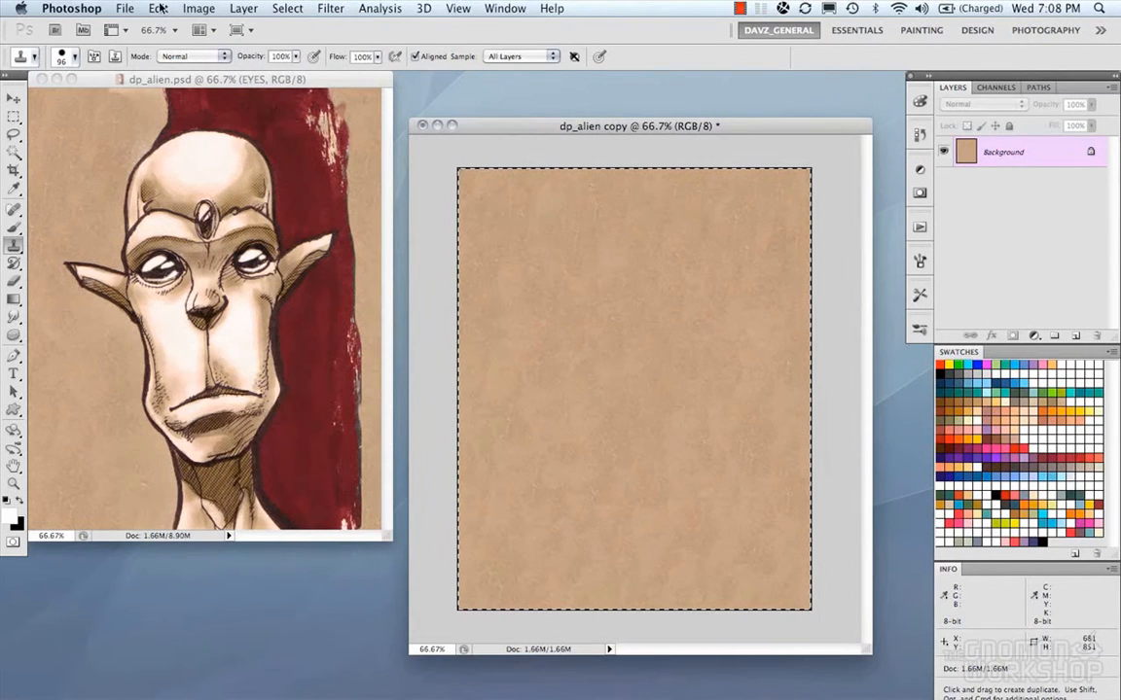
pyautogui.click(158, 8)
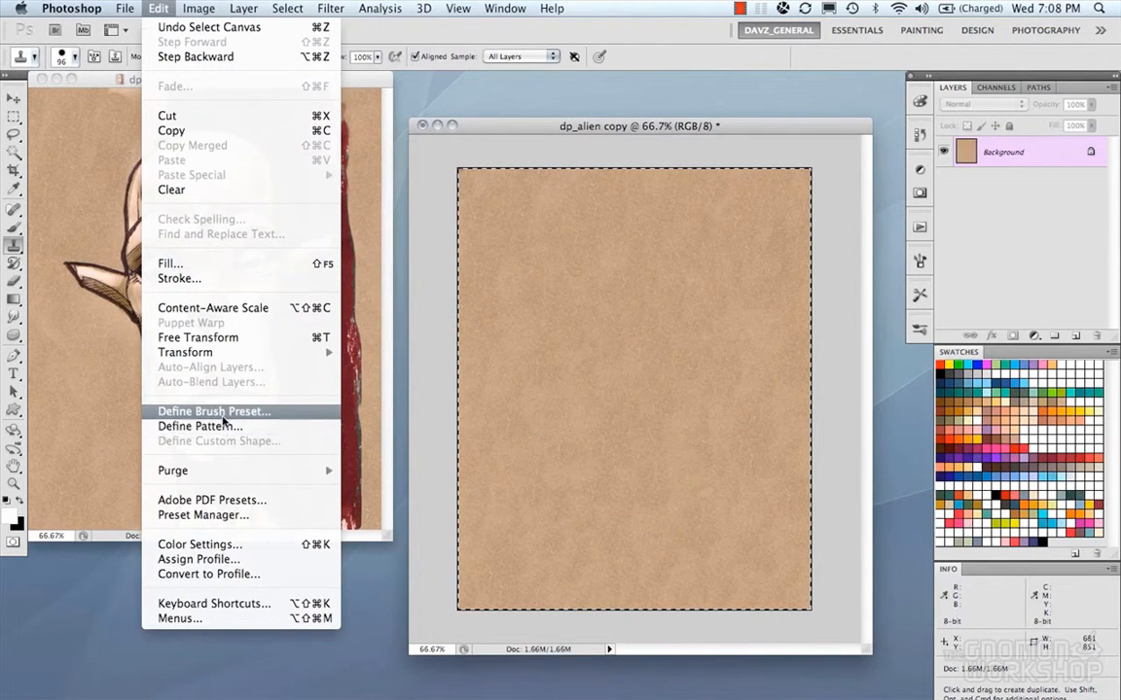
pyautogui.click(223, 426)
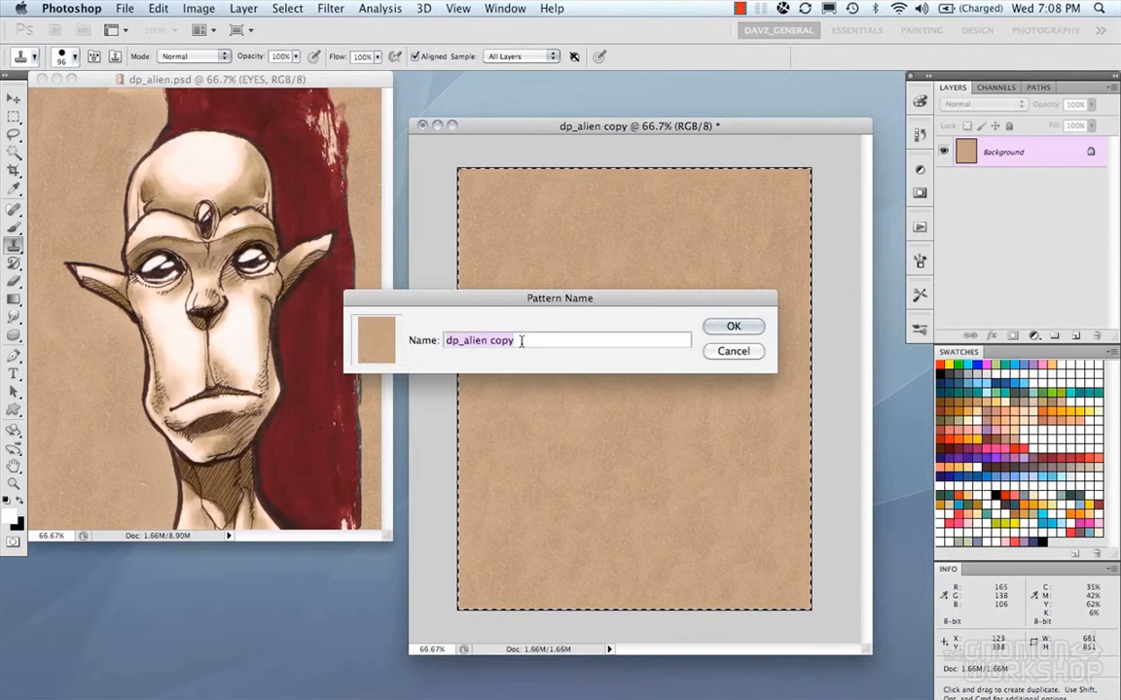
pyautogui.press('BackSpace')
pyautogui.write('Brown Paper')
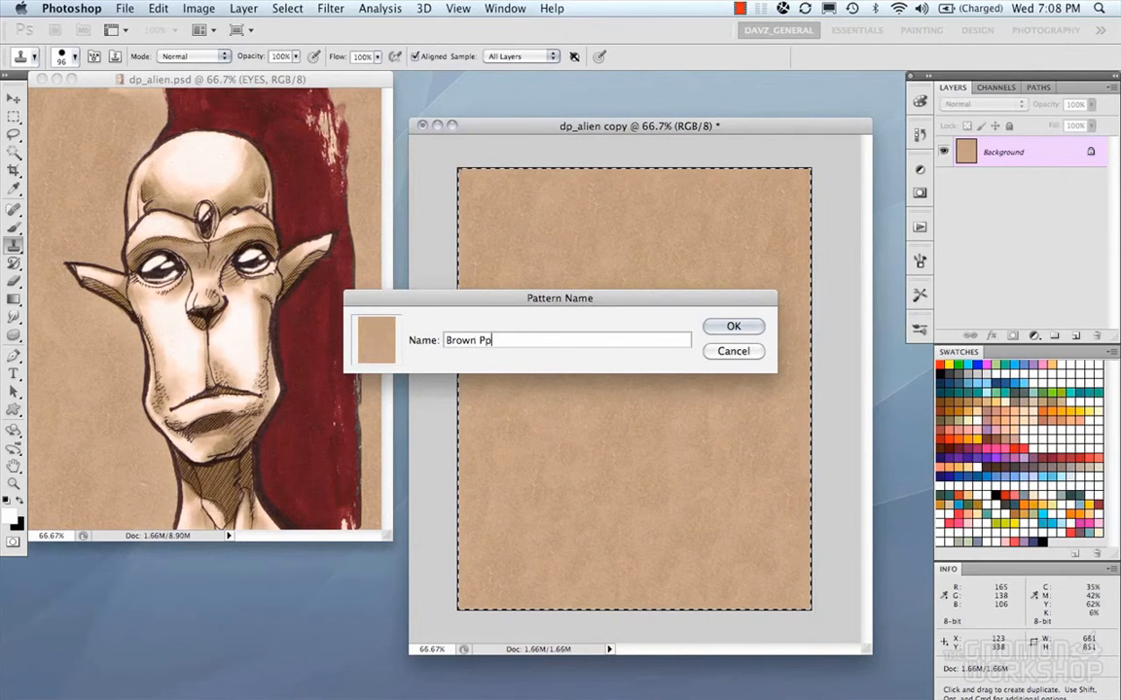
pyautogui.press('Return')
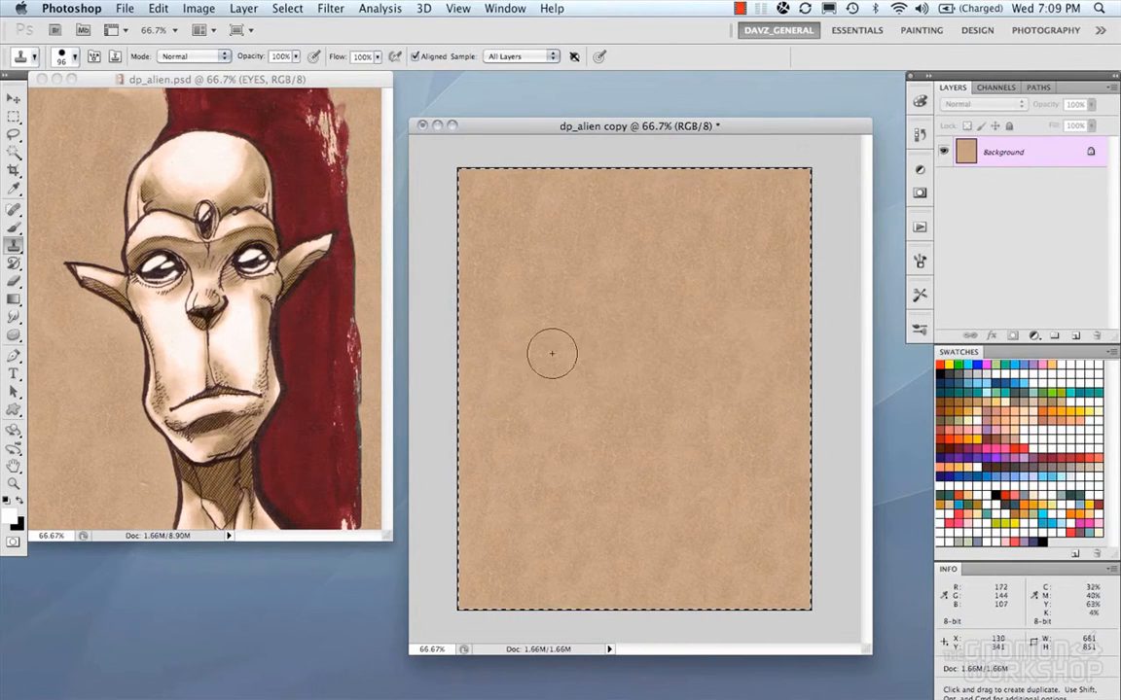
pyautogui.click(199, 8)
pyautogui.click(194, 8)
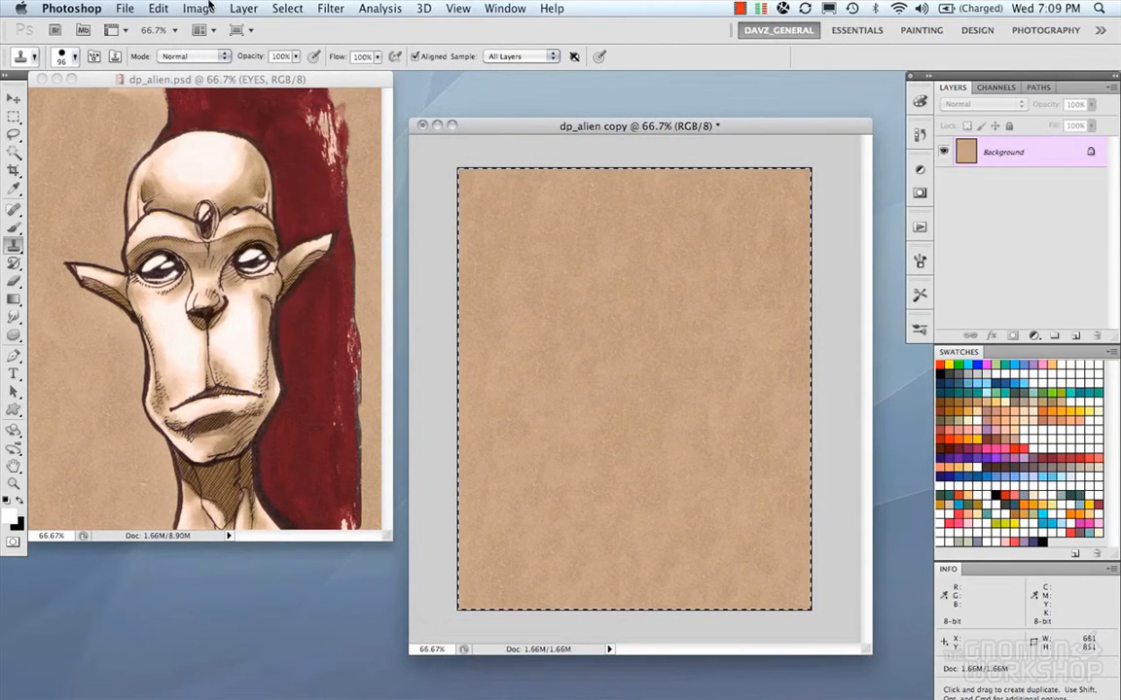
pyautogui.press('i')
pyautogui.press('super+k')
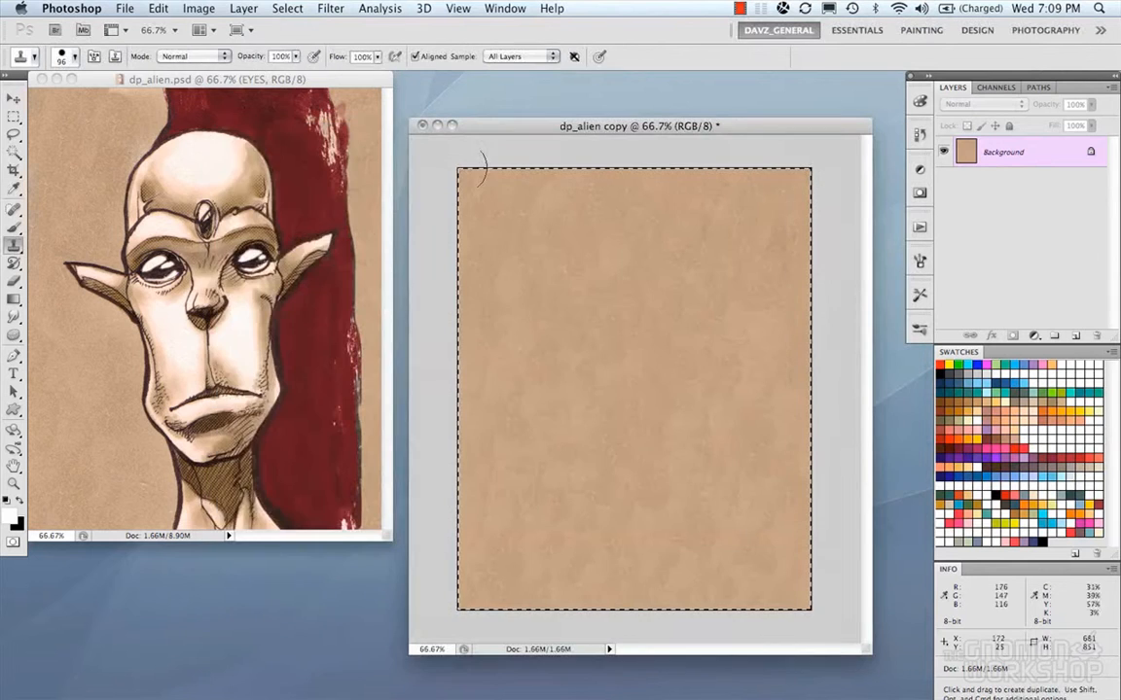
pyautogui.press('Escape')
pyautogui.press('s')
# Check the saved pattern presets for the Brown Paper pattern and close the Preset Manager
pyautogui.click(161, 8)
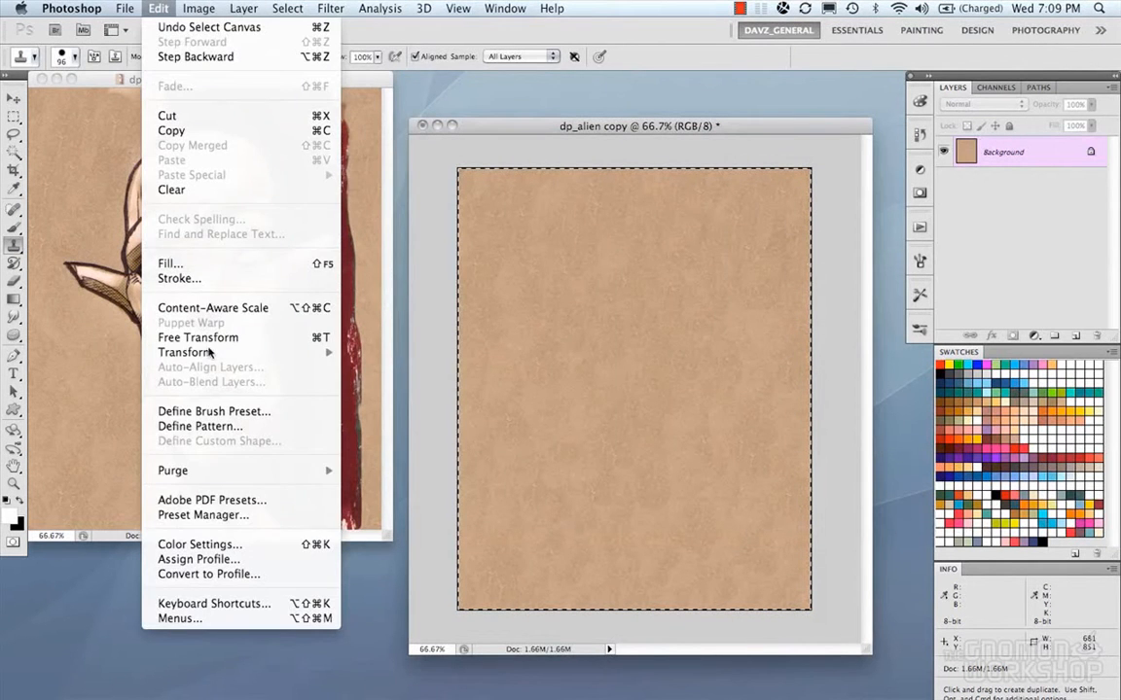
pyautogui.click(250, 517)
pyautogui.click(180, 107)
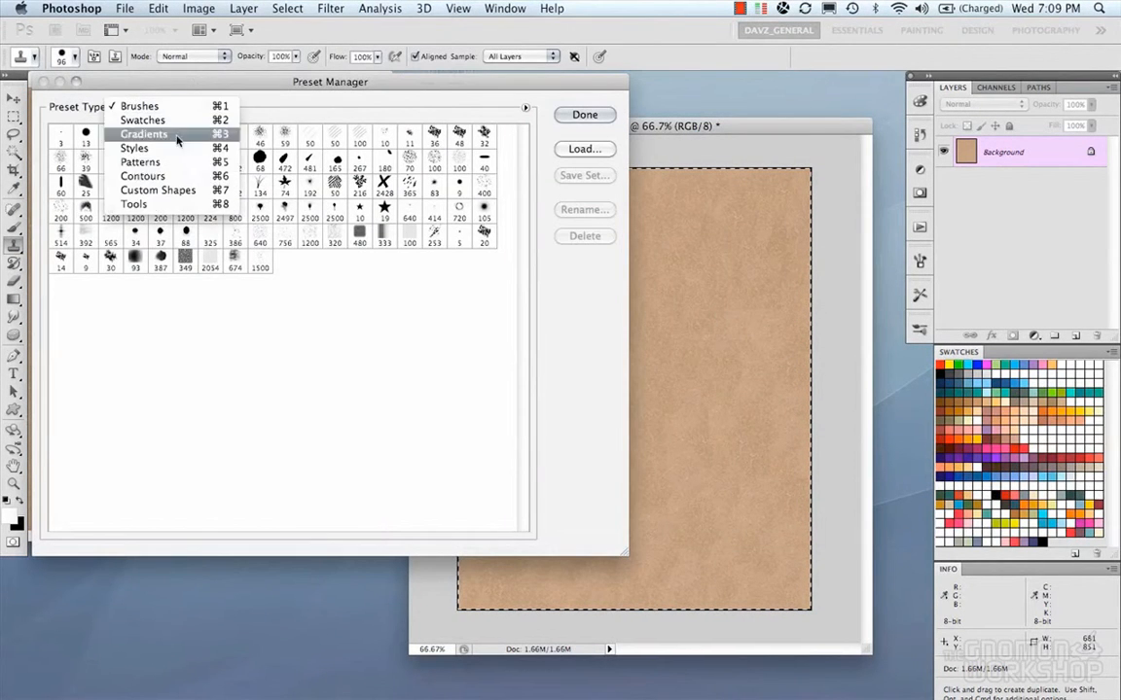
pyautogui.click(164, 171)
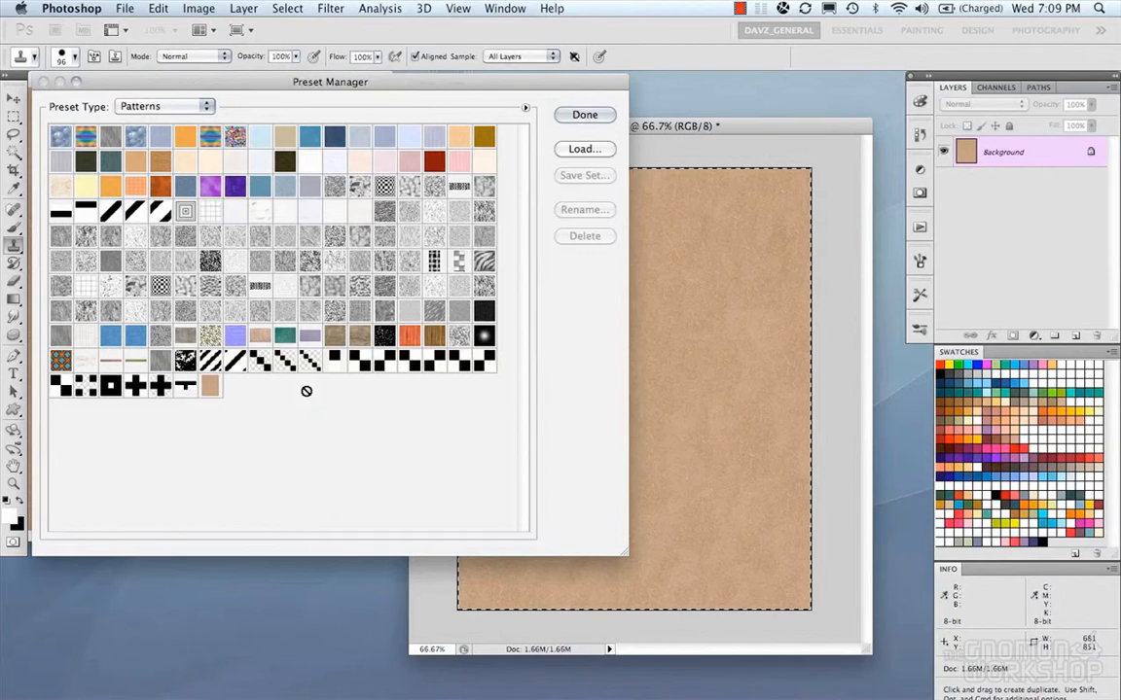
pyautogui.click(210, 388)
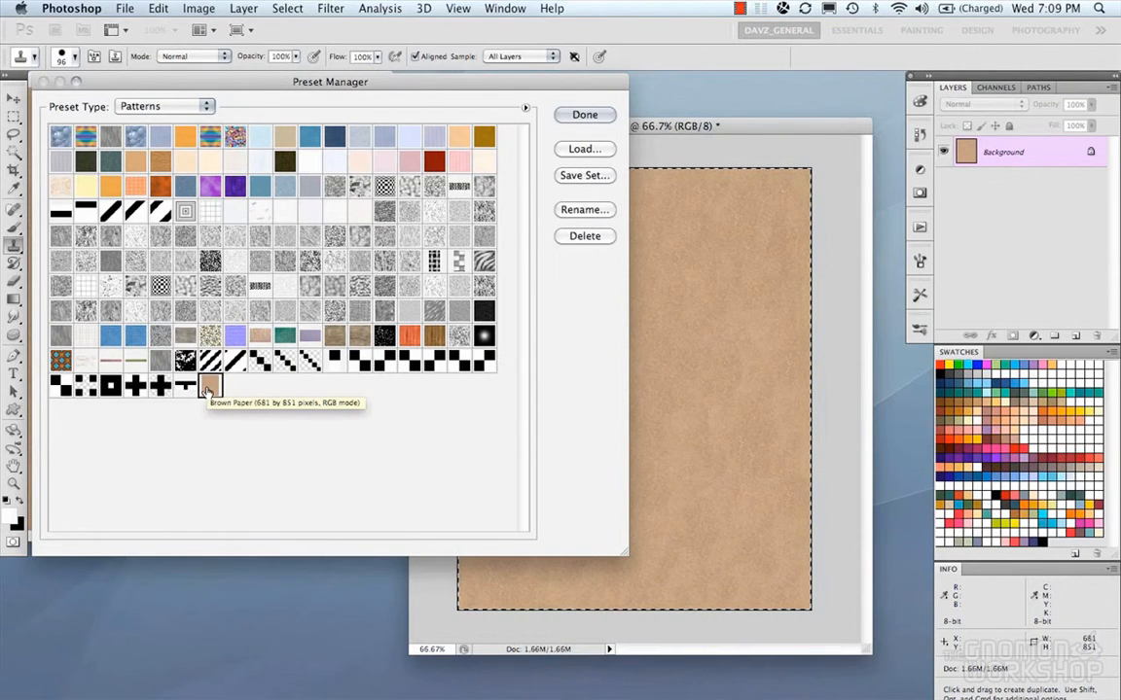
pyautogui.click(581, 116)
# Clear the selection, add a Brown Paper pattern fill layer at 50% scale, and compare the canvas with the layer hidden and shown
pyautogui.press('m')
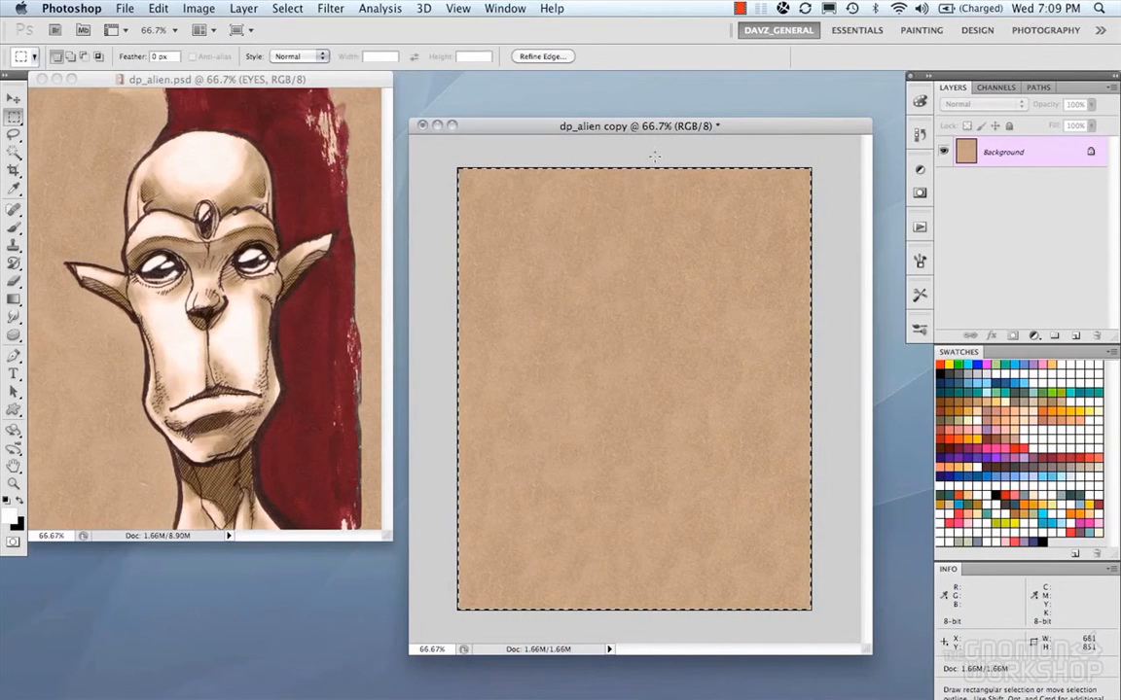
pyautogui.press('super+d')
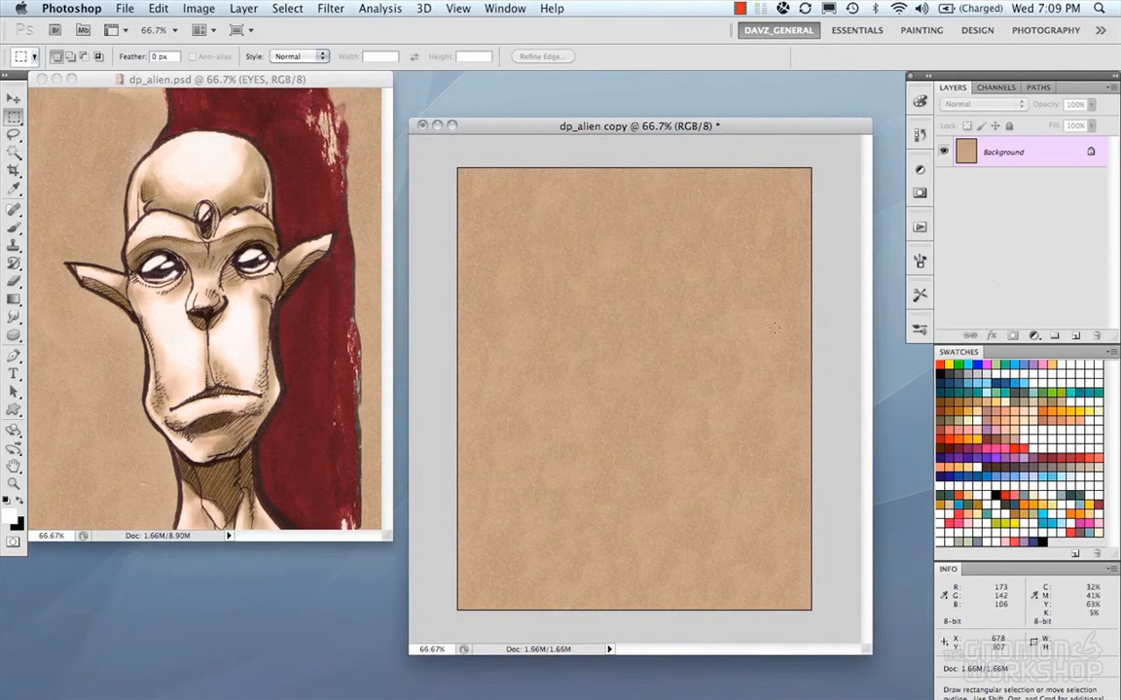
pyautogui.click(1042, 336)
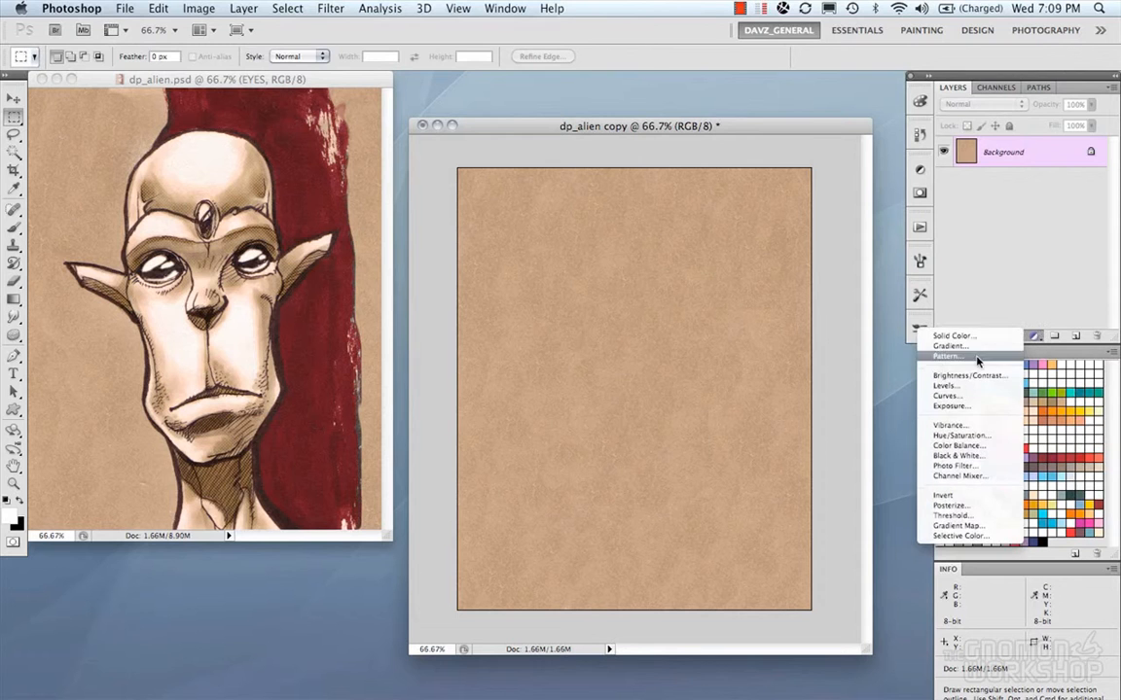
pyautogui.click(977, 362)
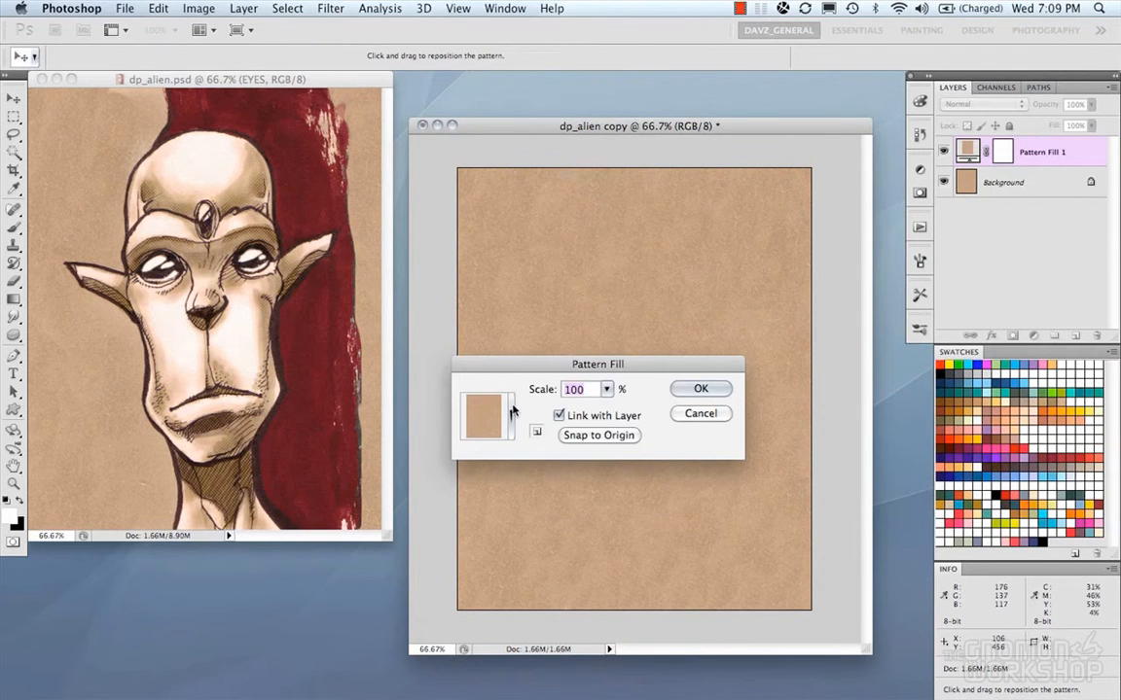
pyautogui.moveTo(627, 369); pyautogui.dragTo(453, 324)
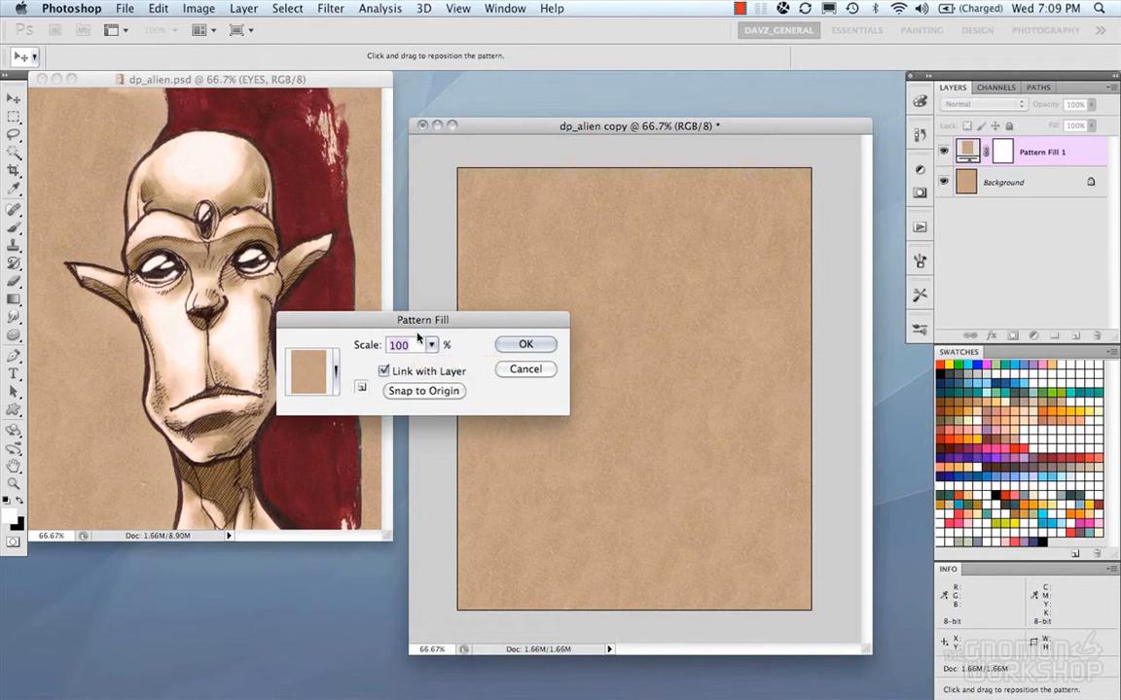
pyautogui.moveTo(424, 324); pyautogui.dragTo(328, 377)
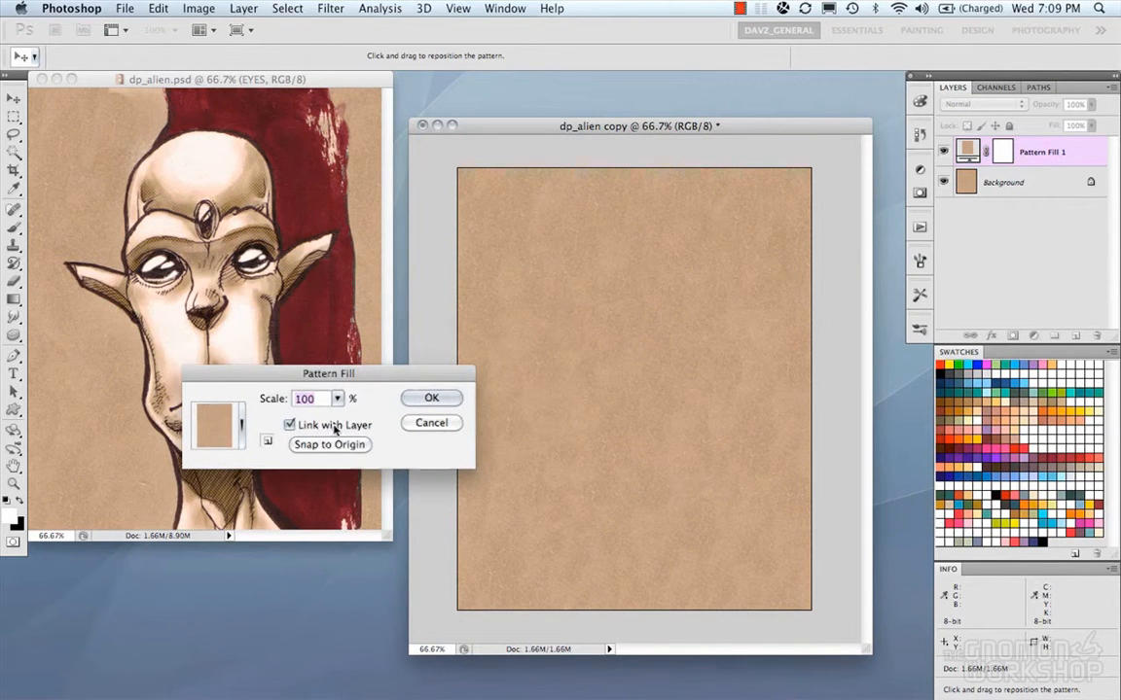
pyautogui.write('50')
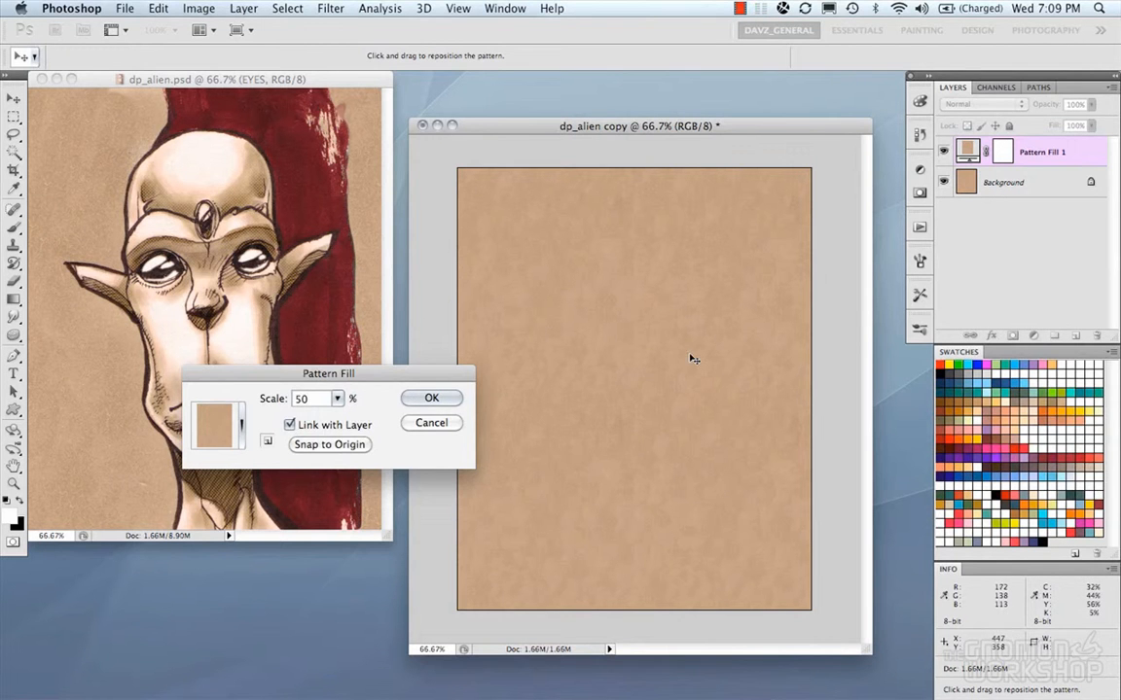
pyautogui.click(431, 398)
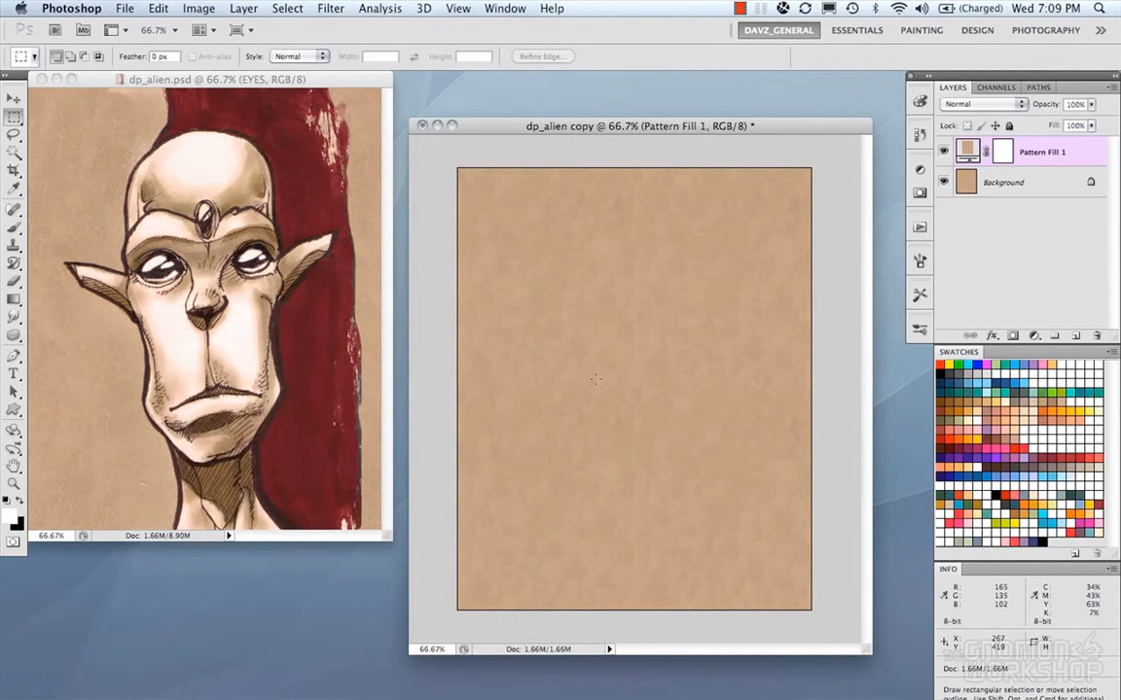
pyautogui.click(945, 152)
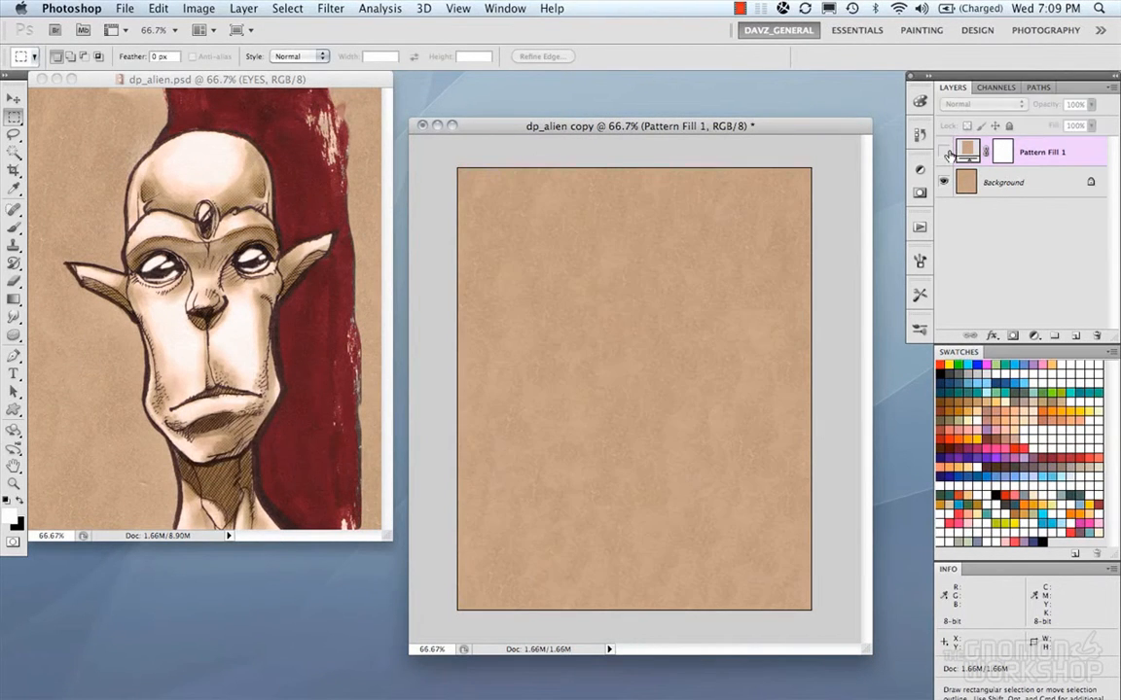
pyautogui.click(944, 153)
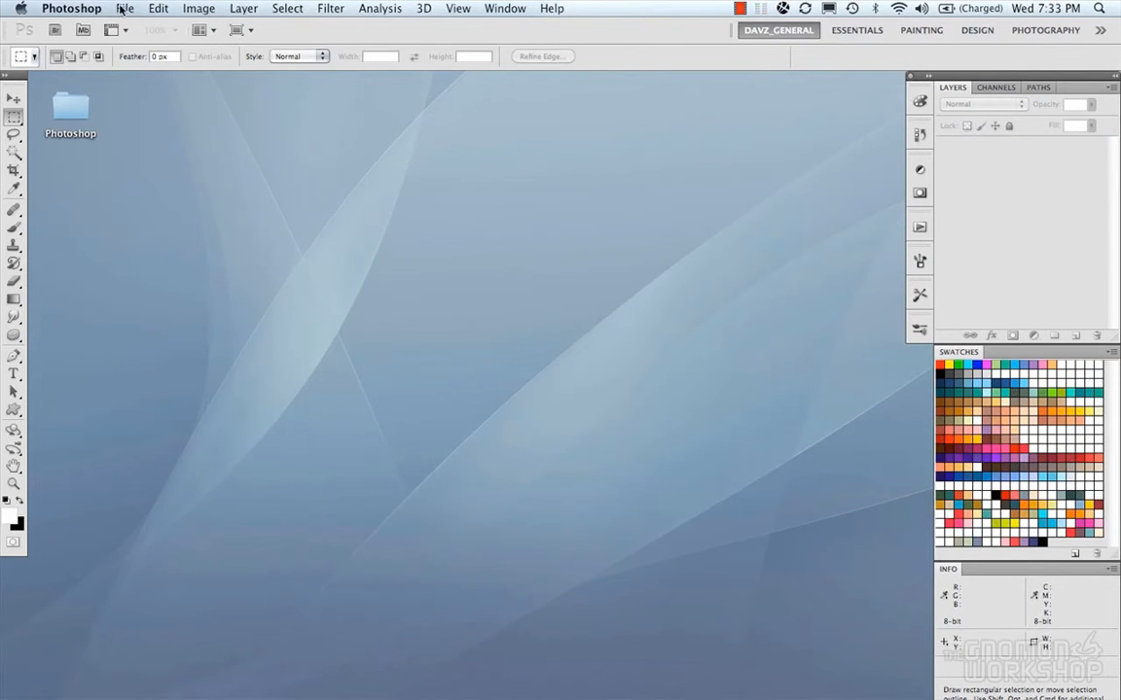
# Open the recently used robot artwork, dp_robo.psd
pyautogui.click(124, 9)
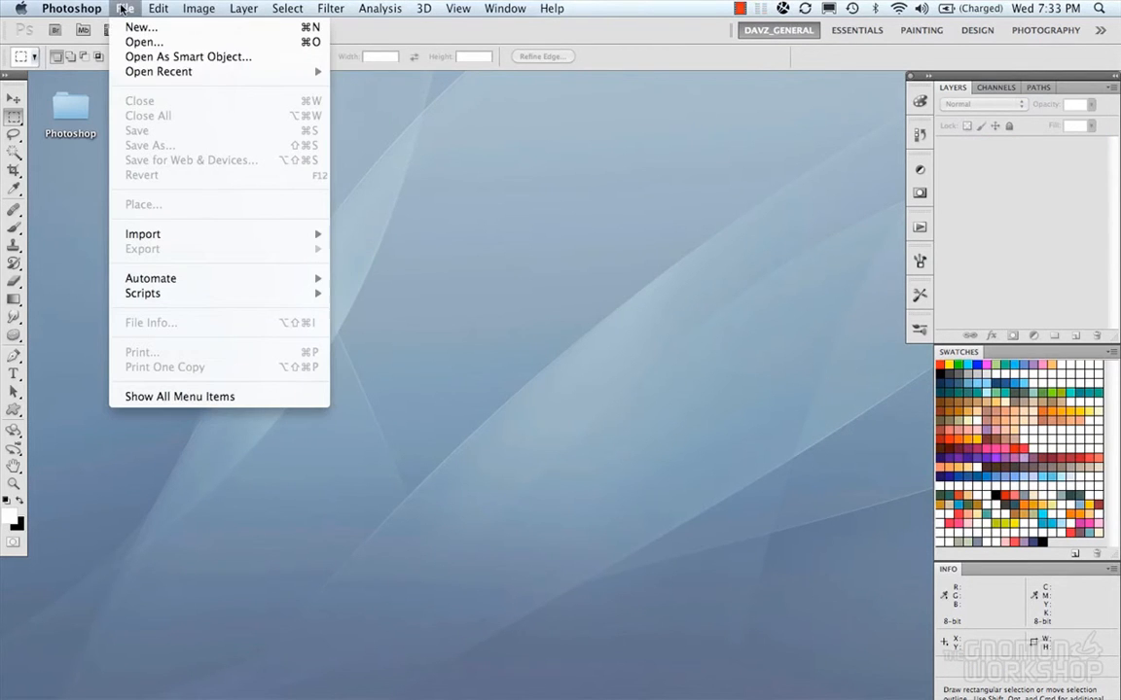
pyautogui.moveTo(136, 71)
pyautogui.click(318, 67)
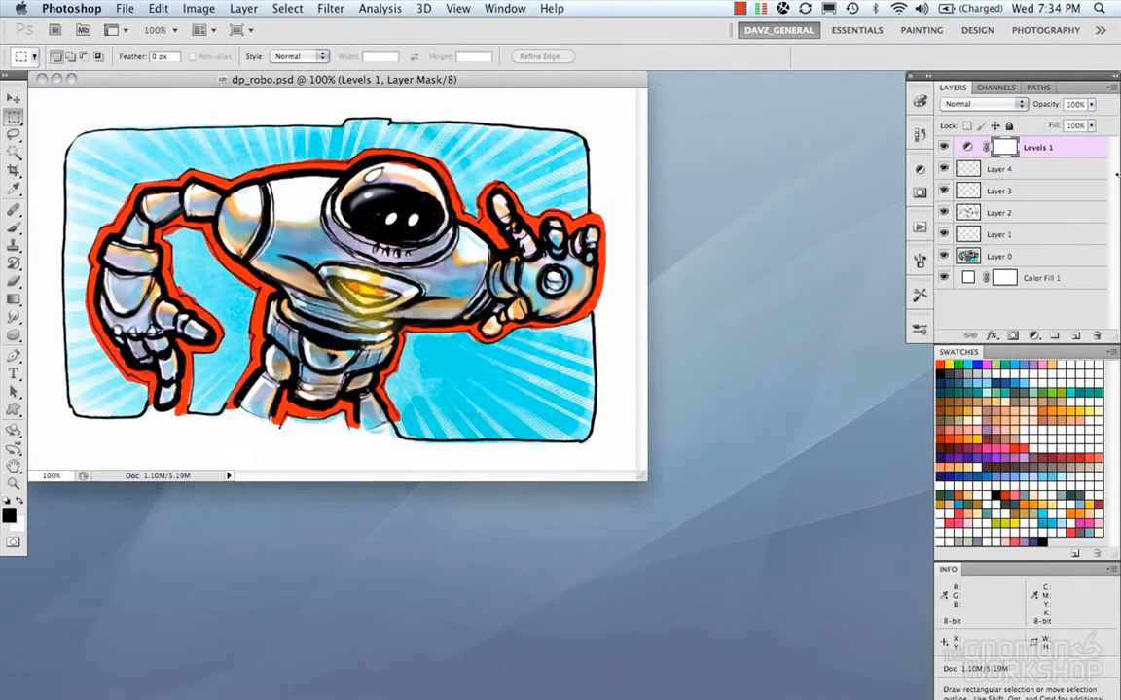
# Add a Brown Paper pattern fill layer at 100% scale above the Levels 1 layer
pyautogui.click(1037, 336)
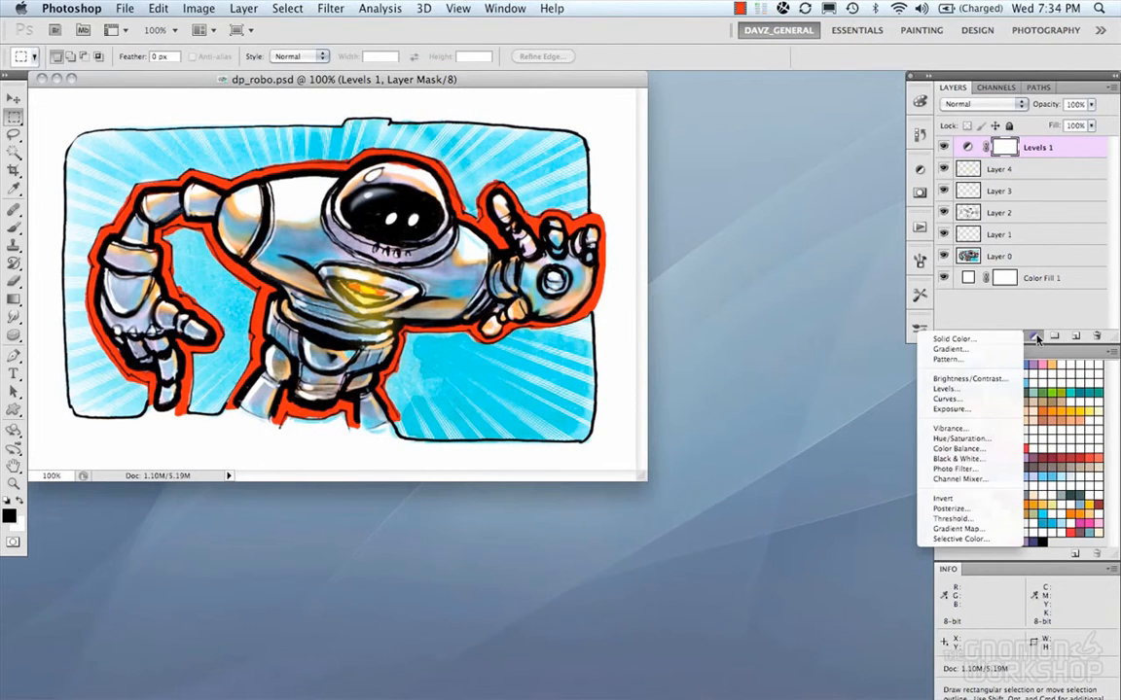
pyautogui.click(953, 359)
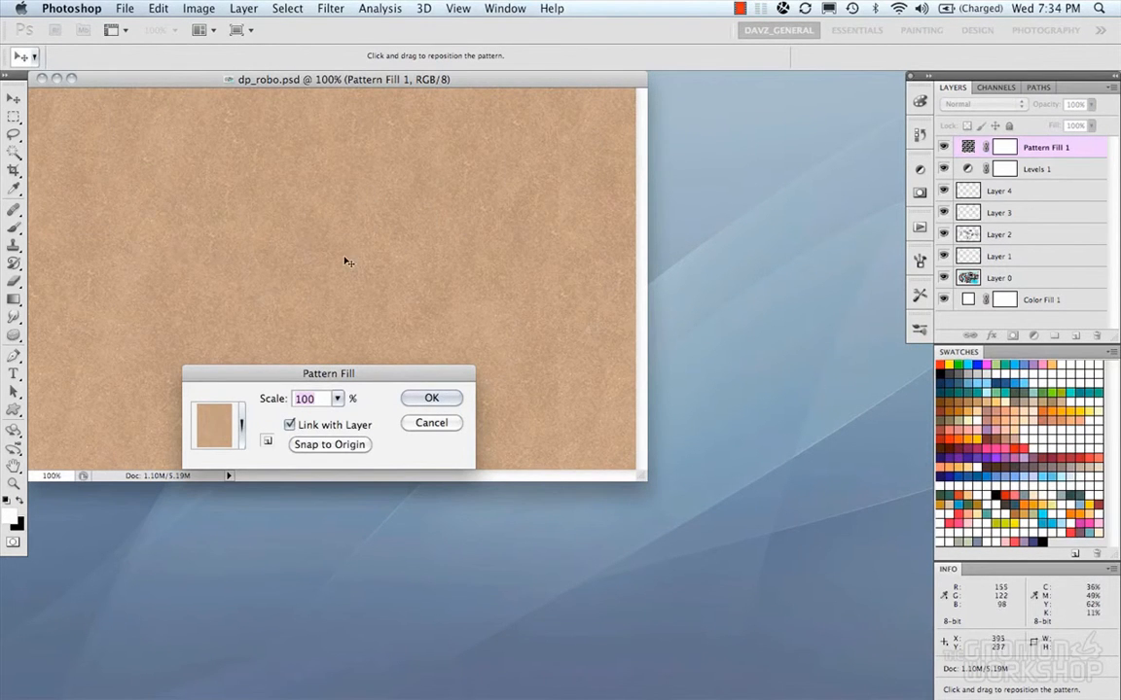
pyautogui.click(434, 397)
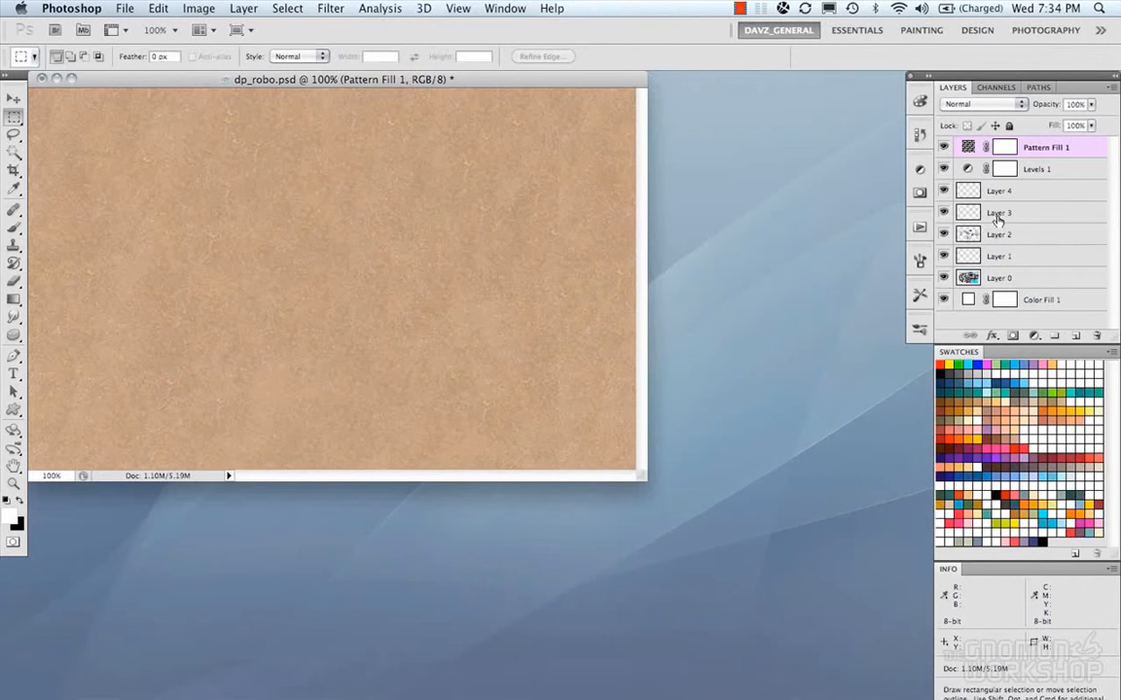
# Blend the pattern fill layer into the robot artwork with Multiply and compare the image with the layer hidden and shown
pyautogui.click(1018, 104)
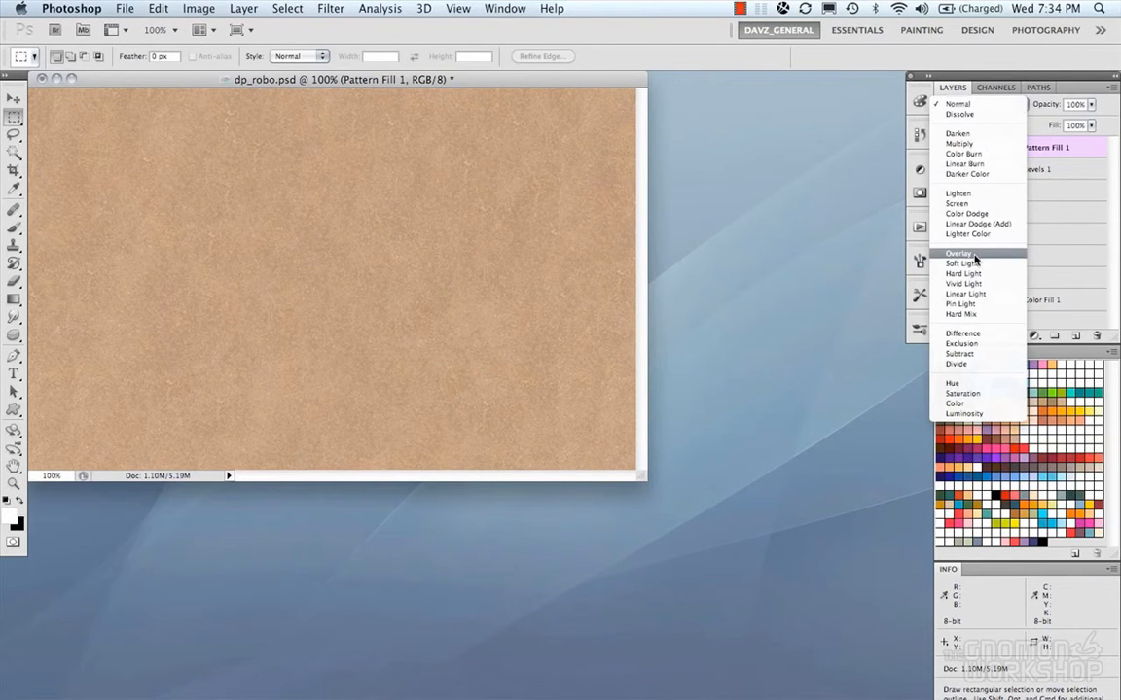
pyautogui.click(961, 143)
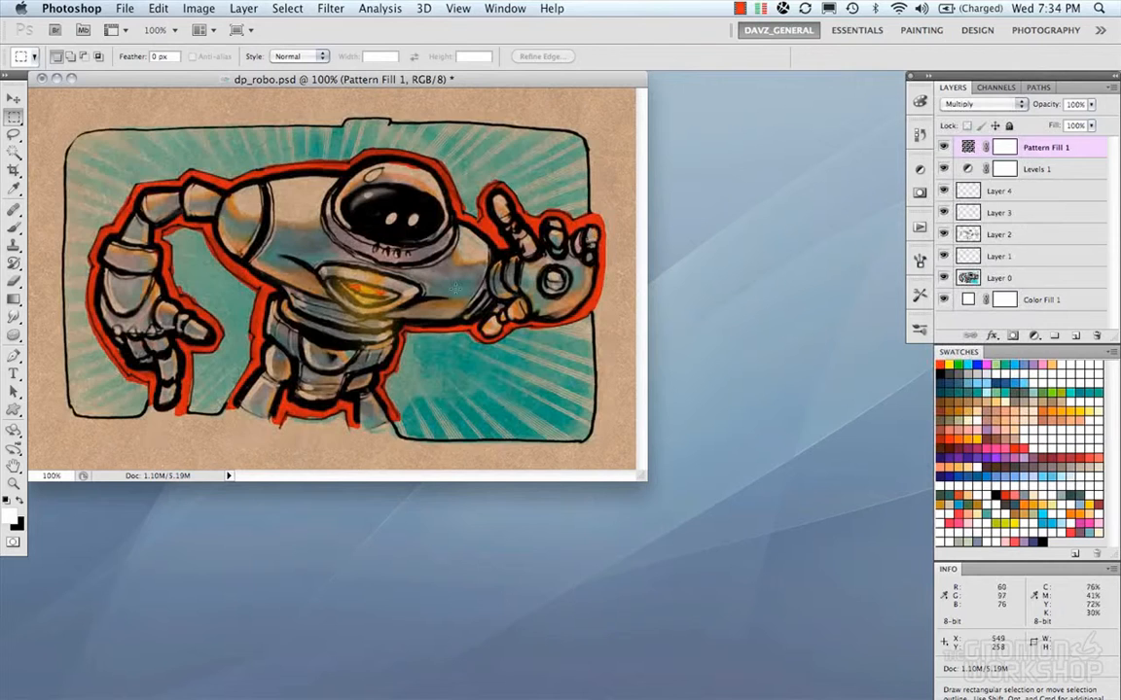
pyautogui.click(944, 148)
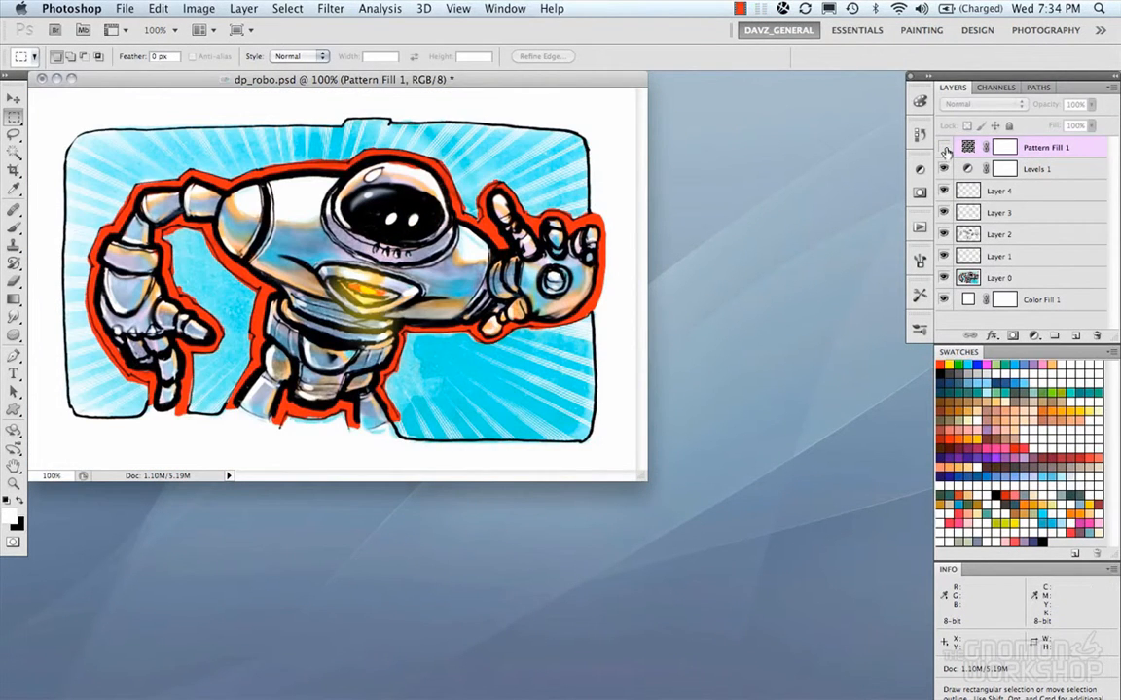
pyautogui.click(944, 148)
pyautogui.click(944, 148)
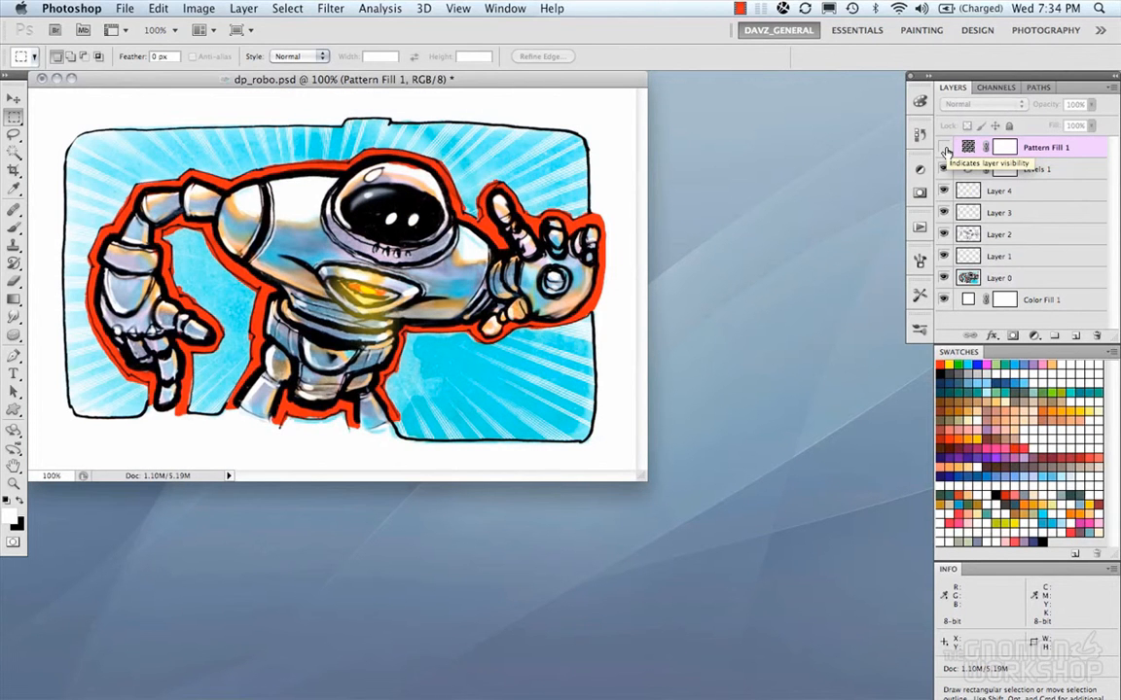
pyautogui.click(944, 148)
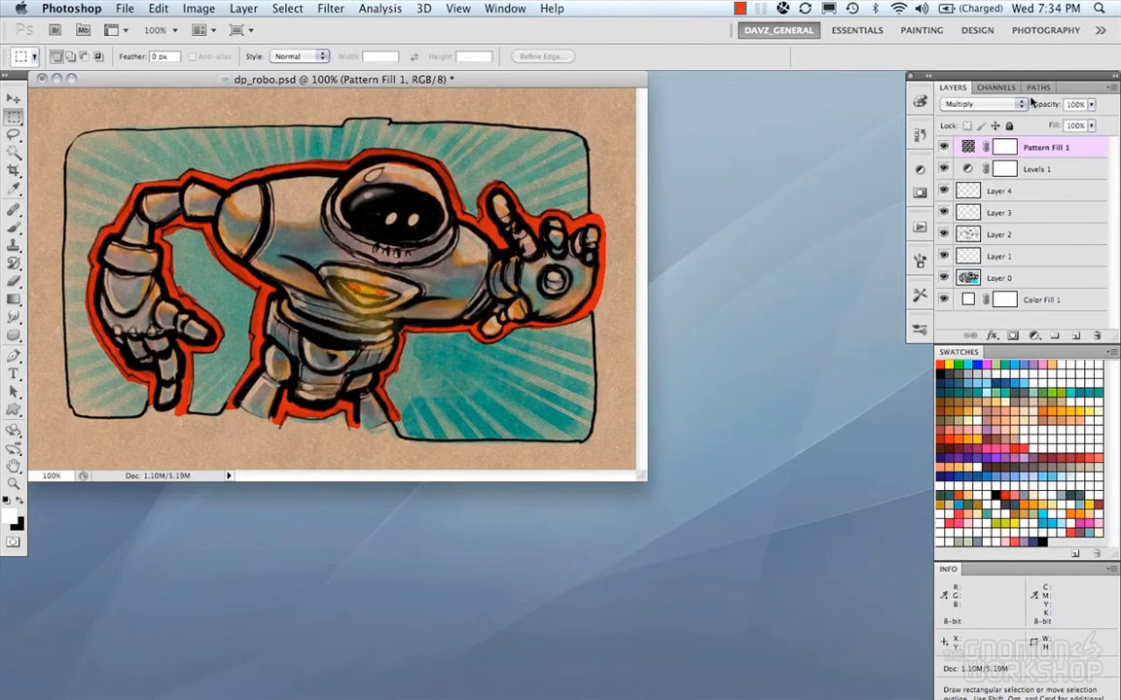
# Try the Overlay blend mode on the pattern fill layer and compare the artwork with and without the paper texture
pyautogui.click(983, 104)
pyautogui.click(975, 215)
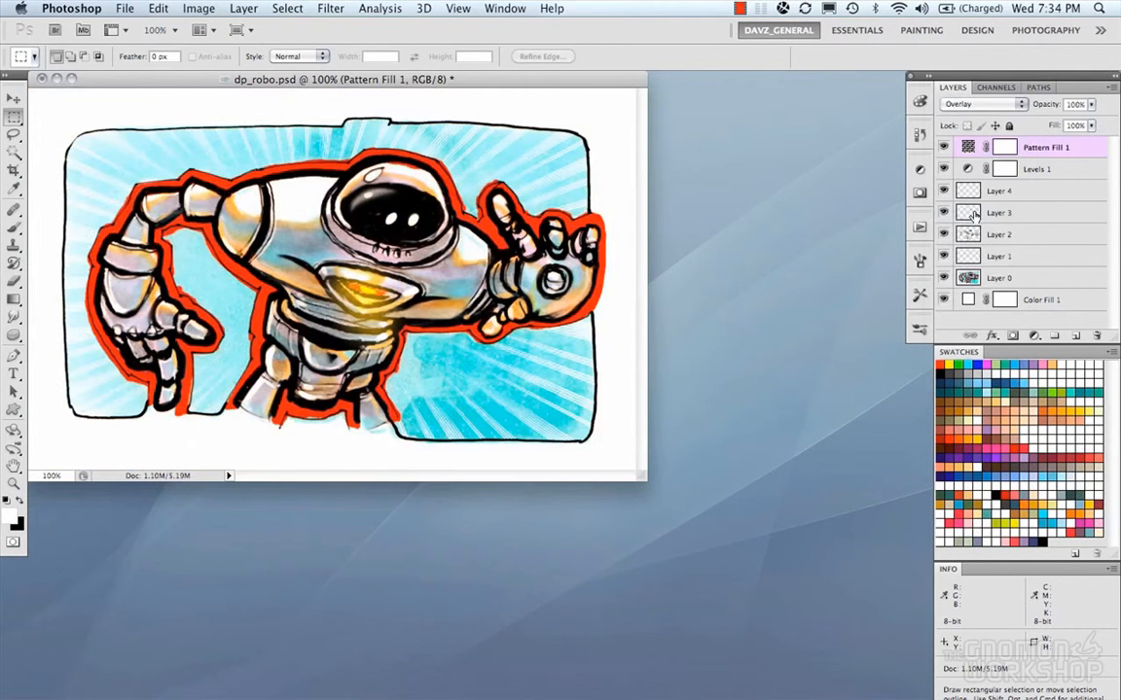
pyautogui.click(945, 149)
pyautogui.click(945, 149)
pyautogui.click(944, 149)
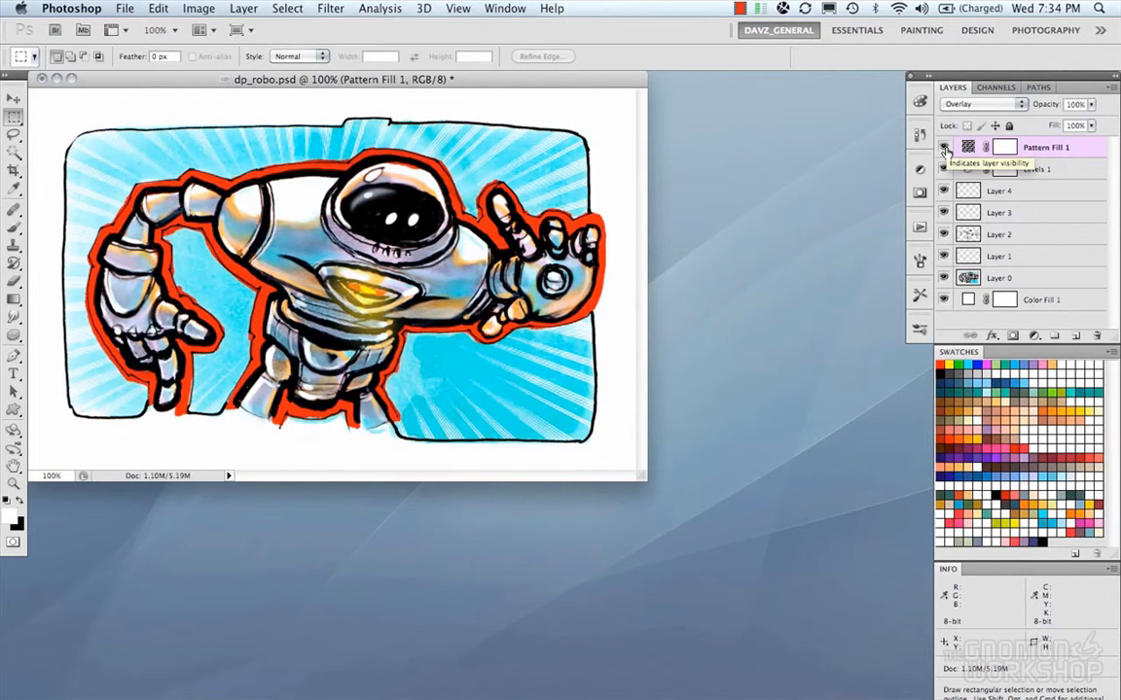
pyautogui.click(945, 148)
pyautogui.click(944, 148)
pyautogui.click(944, 148)
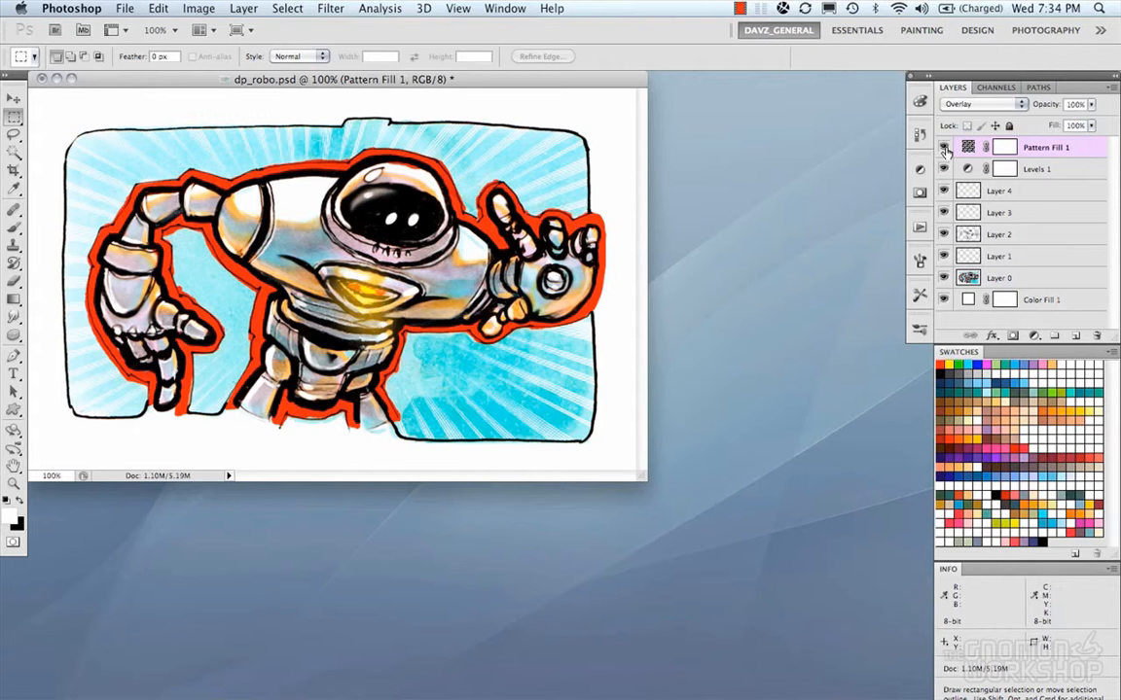
pyautogui.click(945, 149)
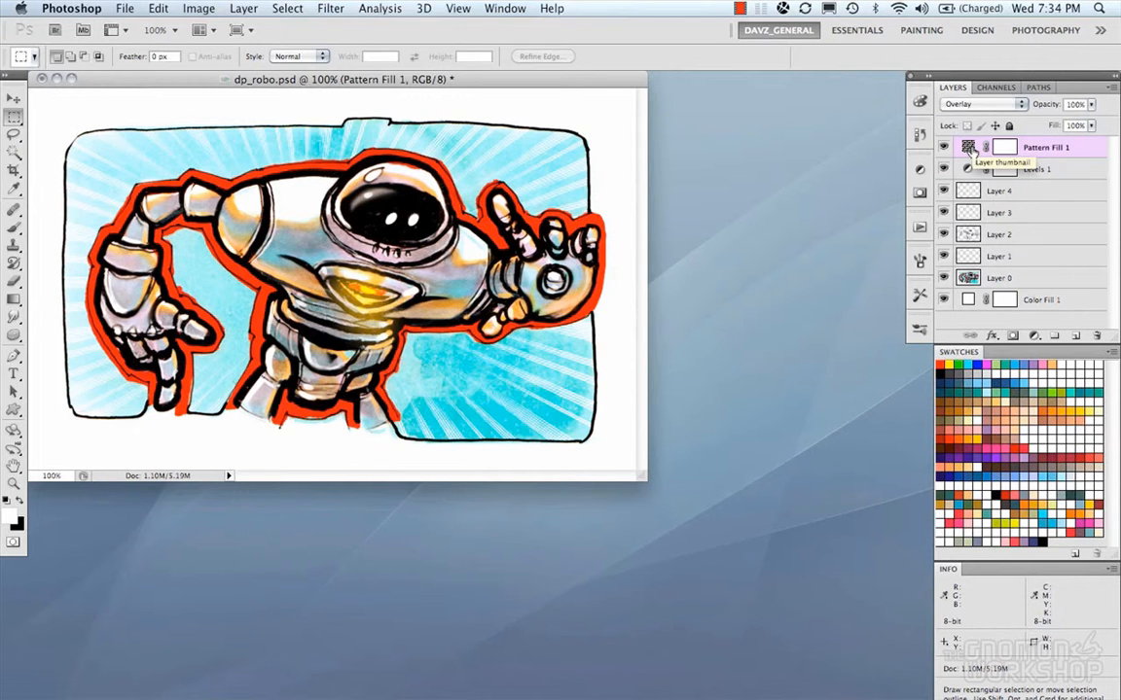
# Try the Screen blend mode on the pattern fill layer and toggle the layer's visibility to judge the effect
pyautogui.click(983, 103)
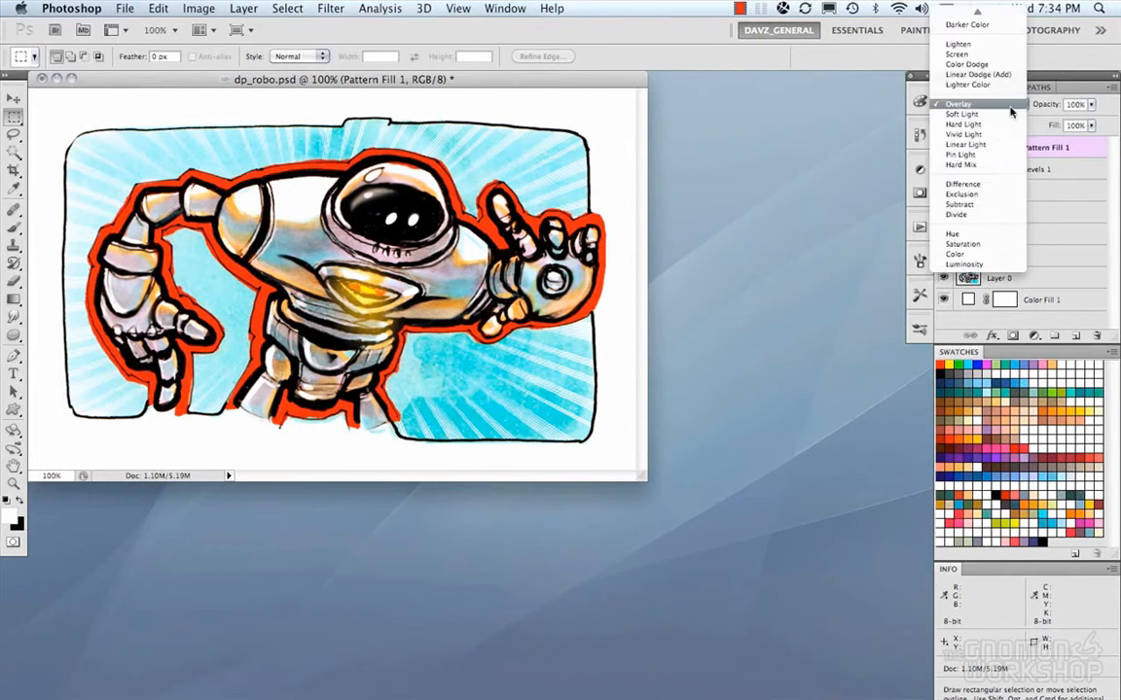
pyautogui.moveTo(971, 13)
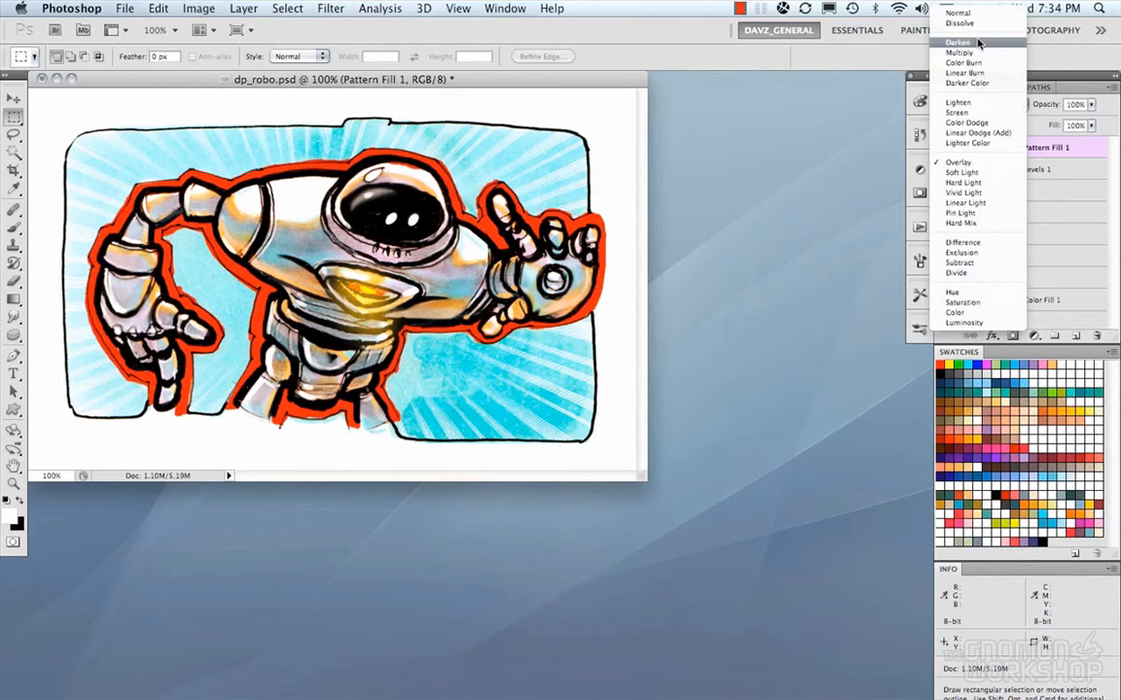
pyautogui.click(970, 111)
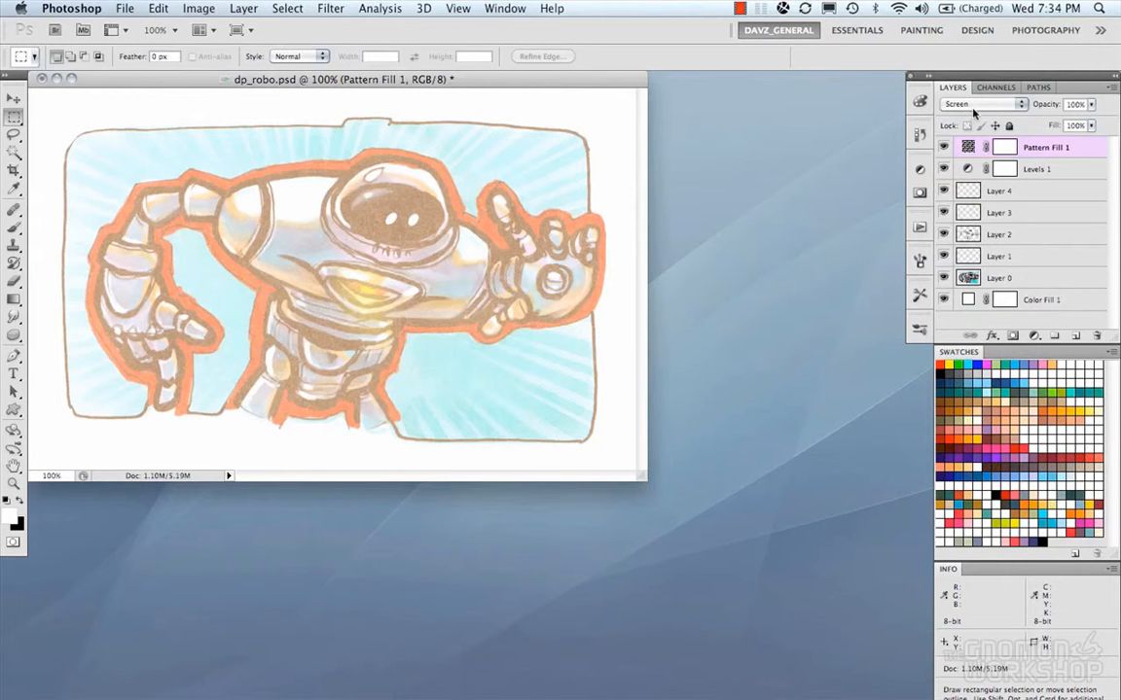
pyautogui.click(943, 147)
pyautogui.click(943, 147)
# Return the pattern fill layer's blend mode to Multiply
pyautogui.click(996, 109)
pyautogui.click(973, 57)
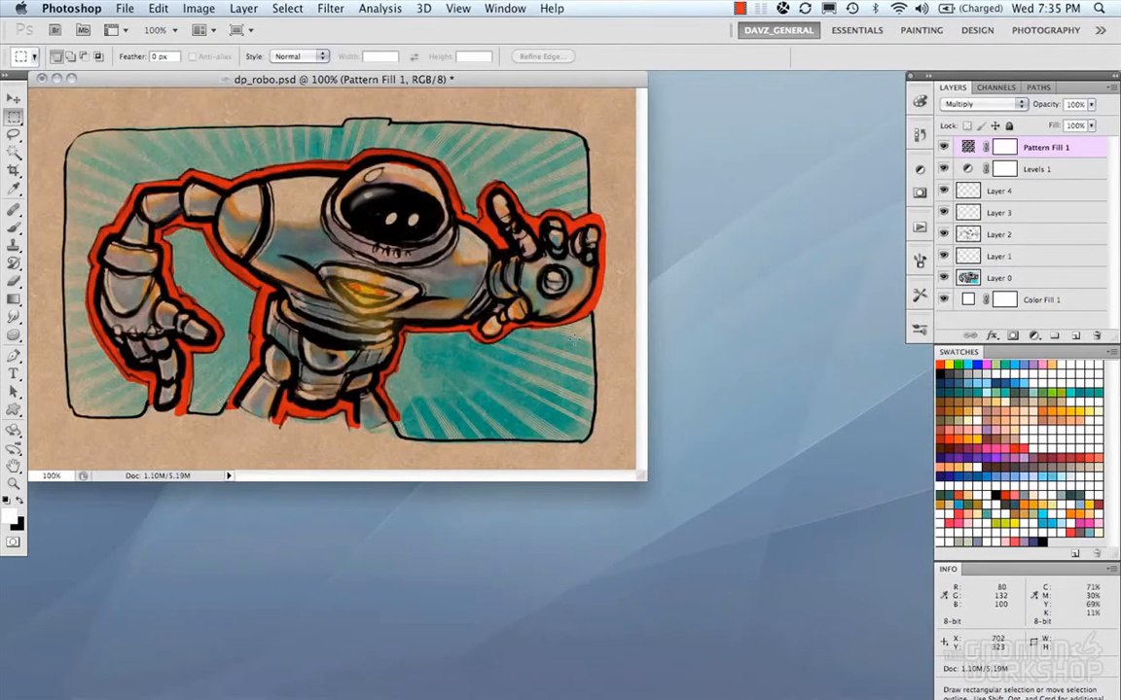